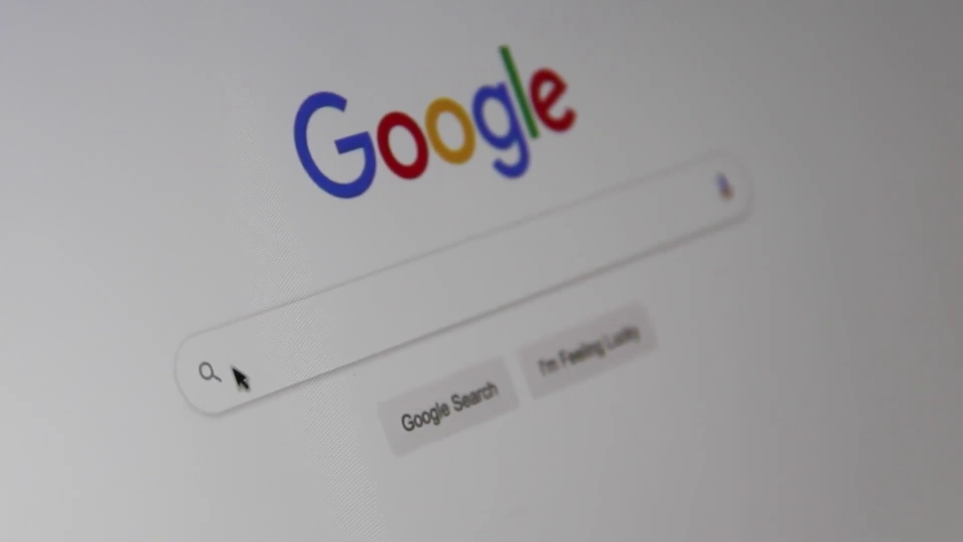
Begin a Google search by typing 'Searc' into the search box.
click(241, 376)
text(Sea)
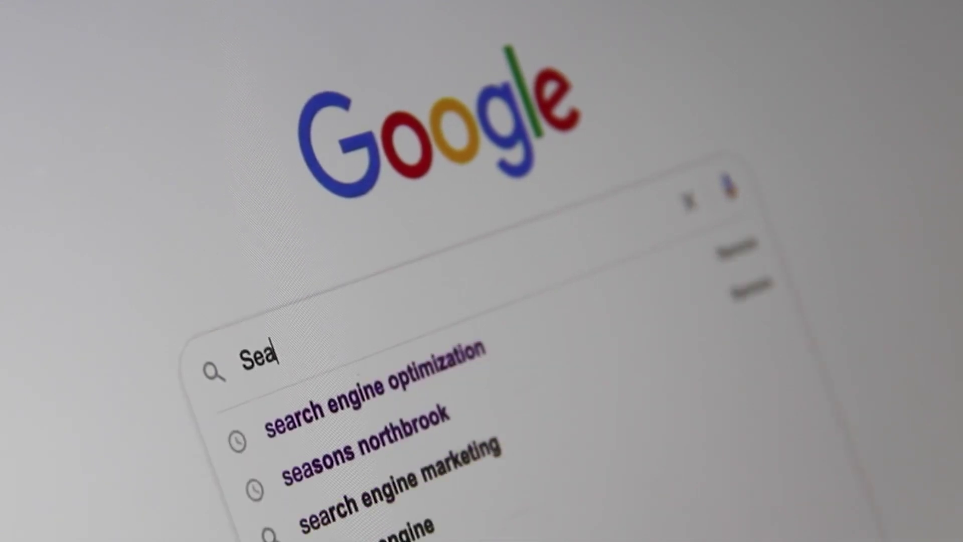
text(rc)
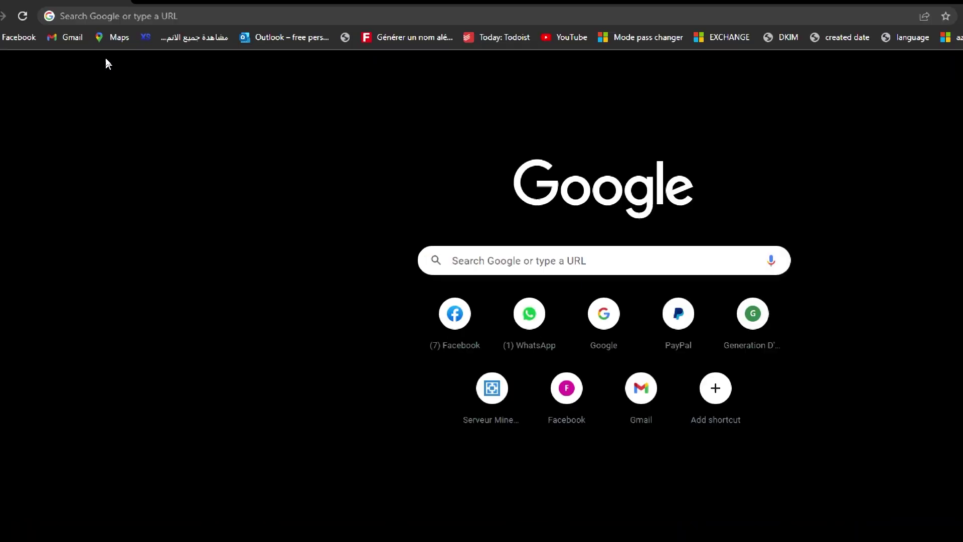
Search Google for 'weebly' and open the Weebly website from the results.
click(159, 27)
text(weebly)
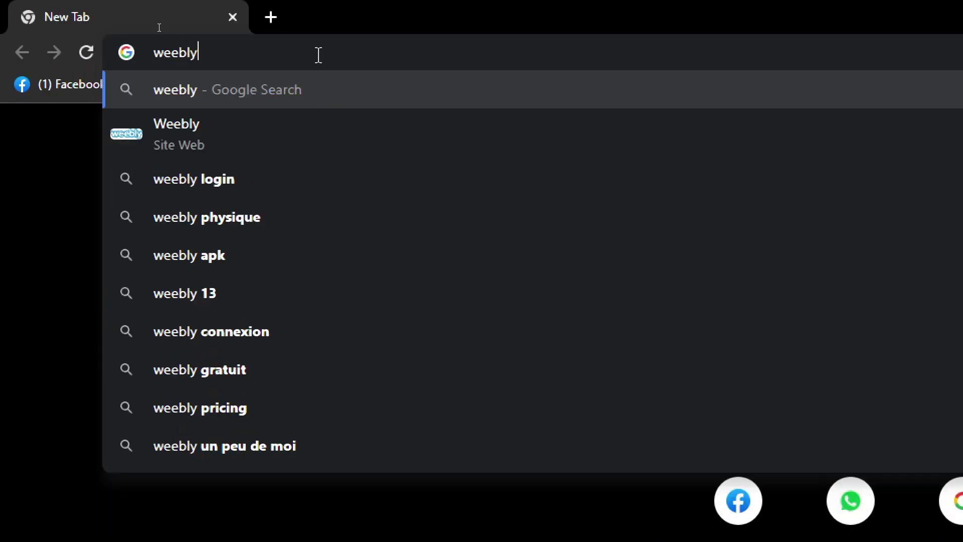
key(Return)
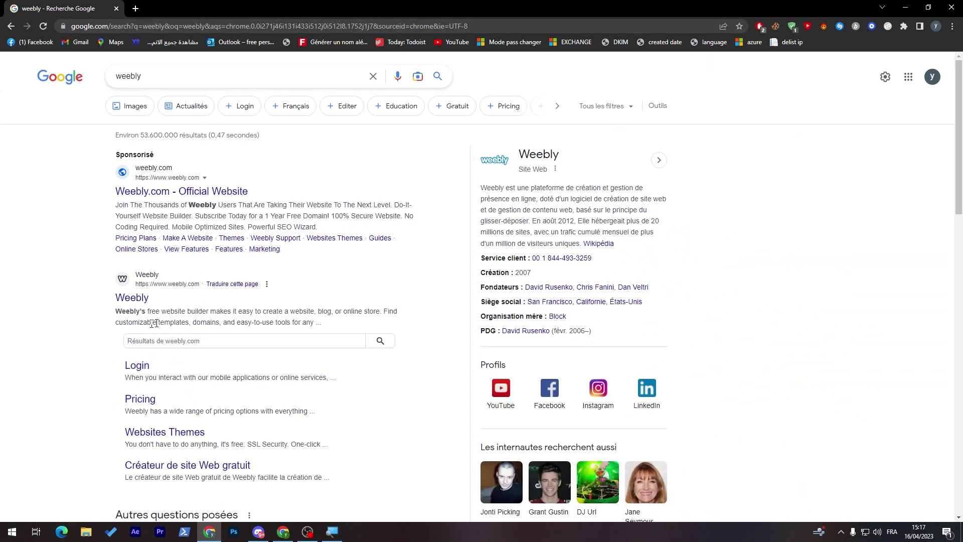
click(130, 300)
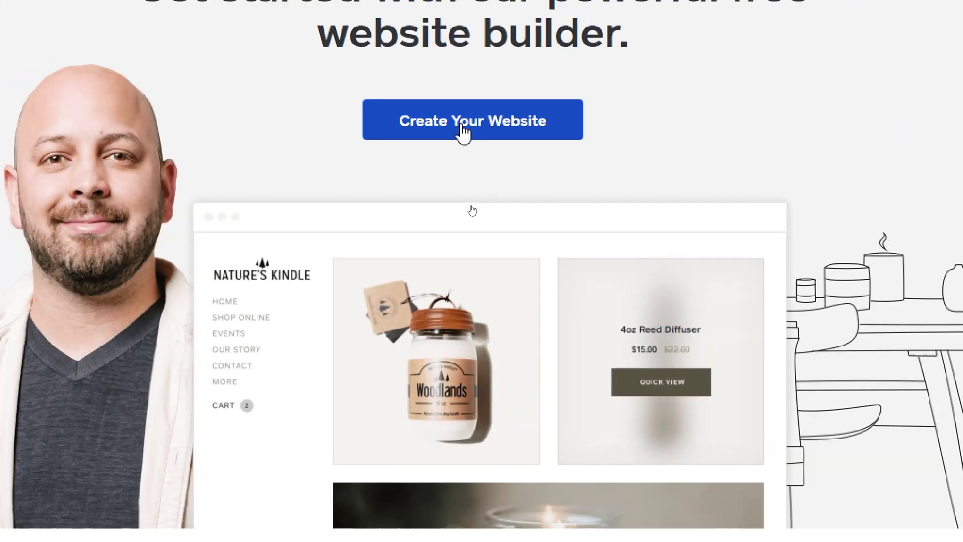
Start a new Weebly account, enter the first and last name, and postpone phone verification.
click(463, 130)
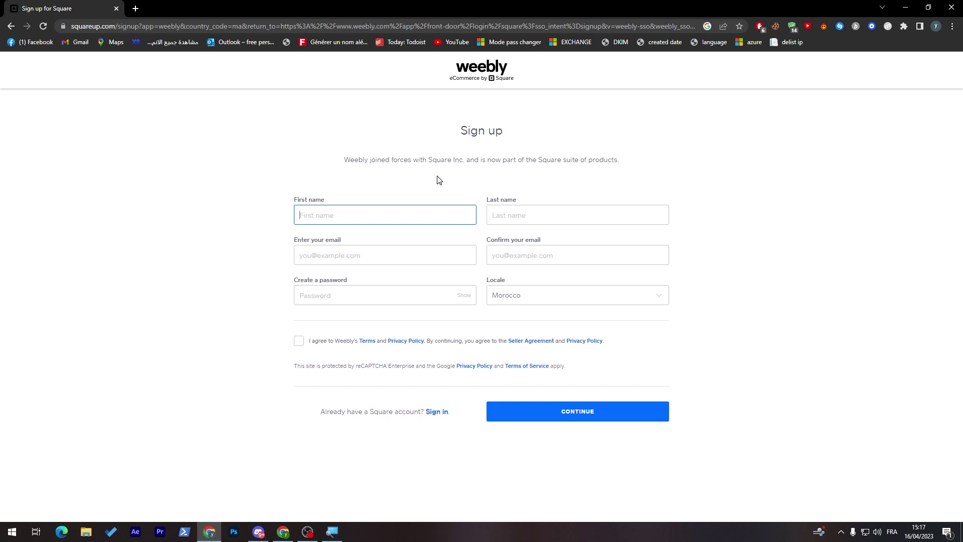
key(Down)
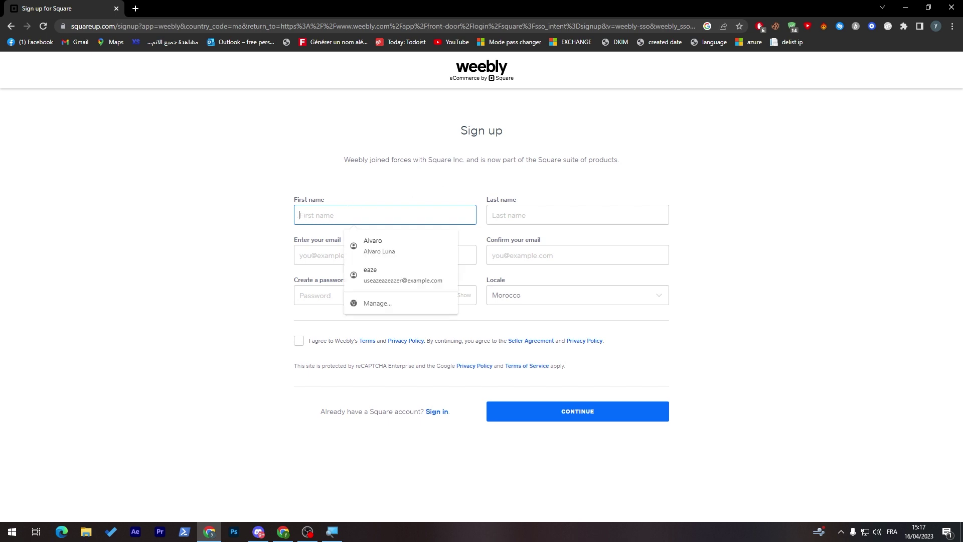
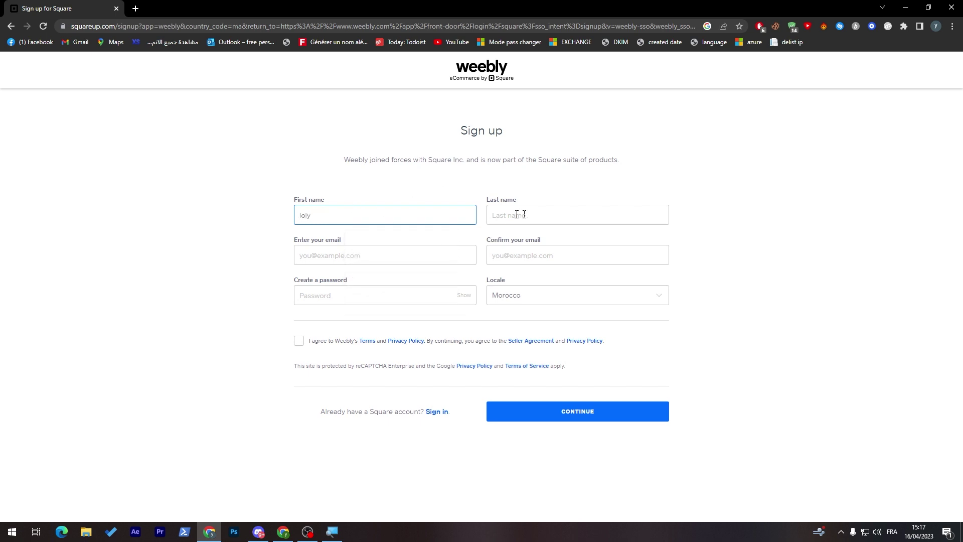
click(517, 215)
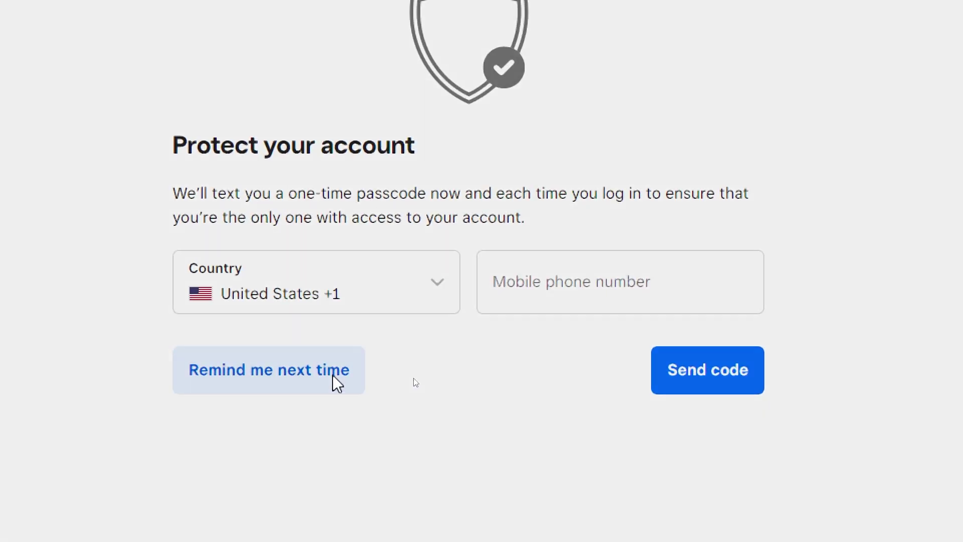
click(336, 384)
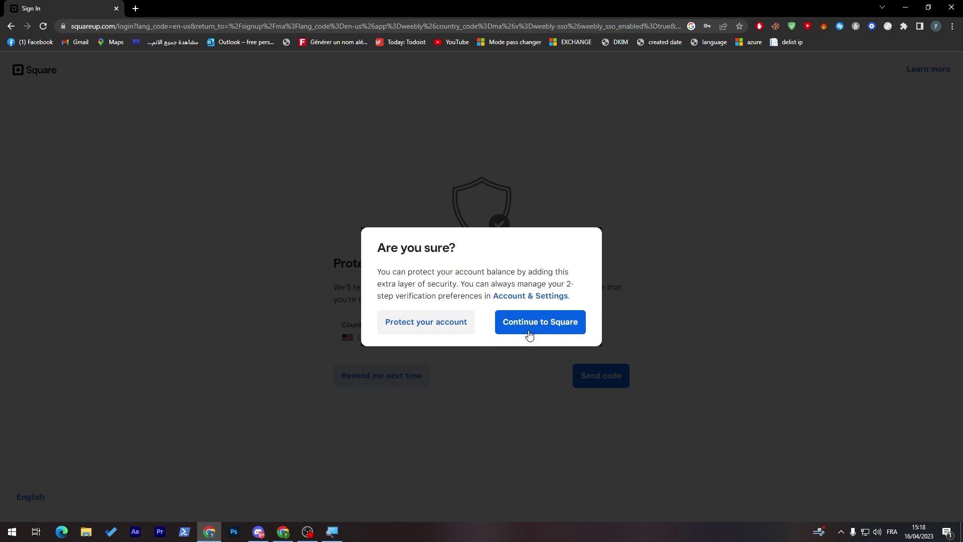
Confirm skipping phone verification and continue into the Square account.
click(529, 334)
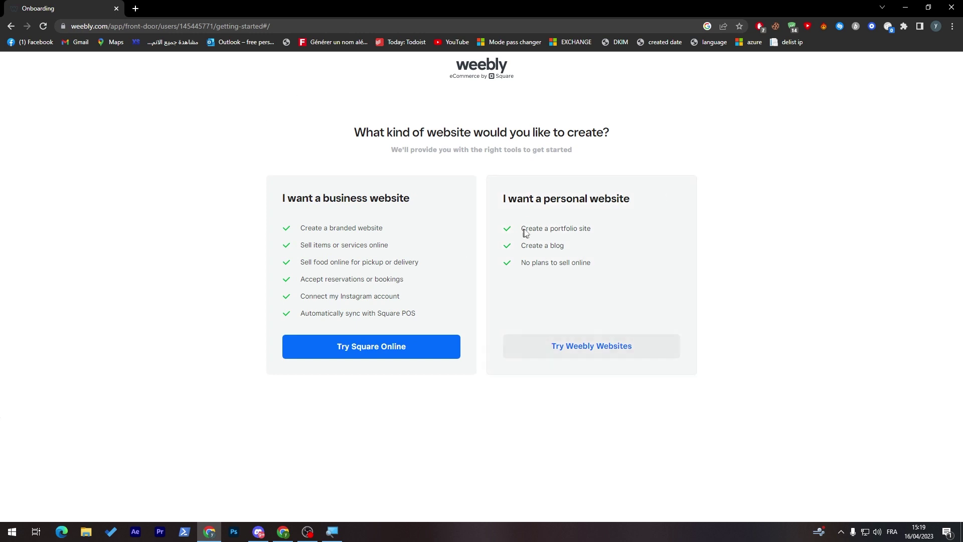
Choose a personal website and browse the Blog, Event and Portfolio theme categories.
click(576, 353)
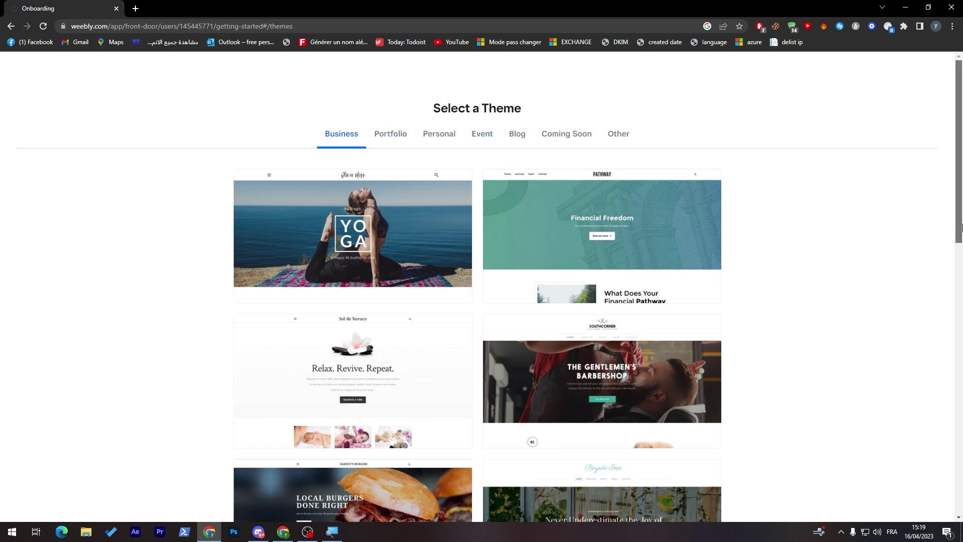
mouse_move(961, 228)
mouse_down()
mouse_move(961, 271)
mouse_move(956, 230)
mouse_up()
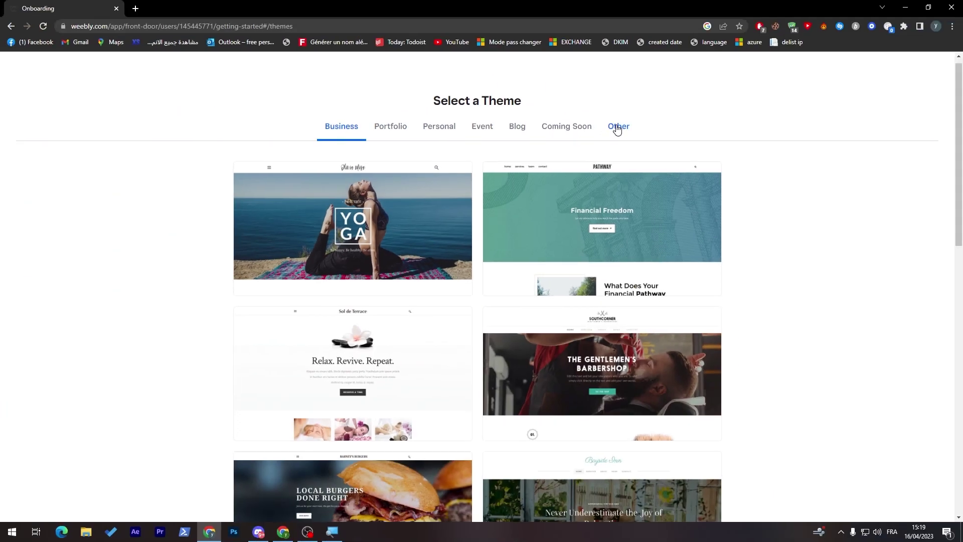
click(512, 132)
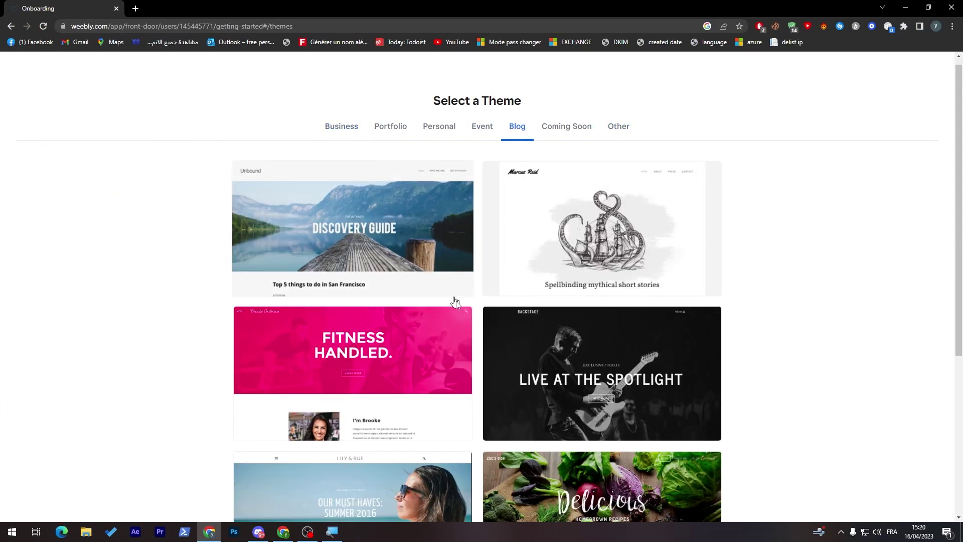
scroll(961, 321, down, 3)
scroll(961, 321, up, 8)
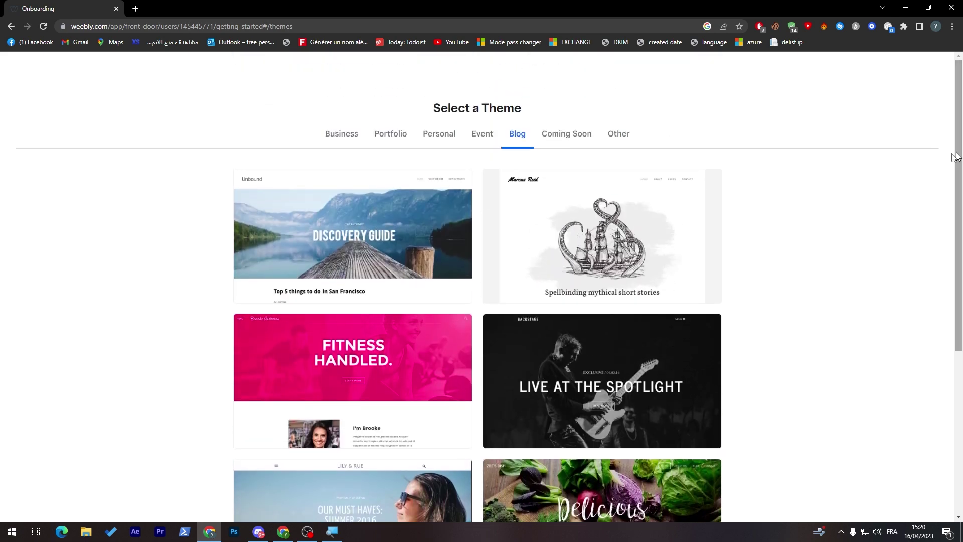
click(483, 135)
scroll(572, 166, down, 2)
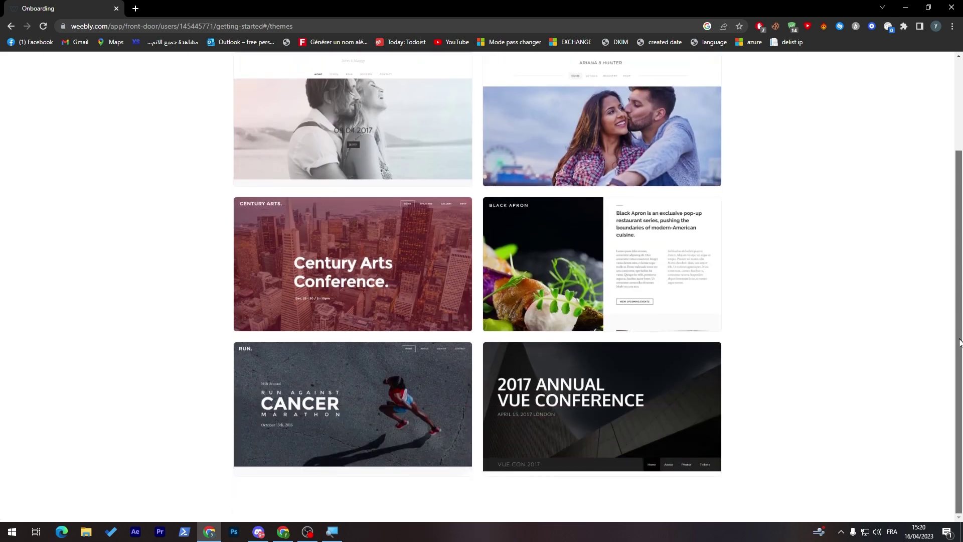
scroll(552, 161, up, 2)
click(411, 133)
scroll(702, 160, down, 2)
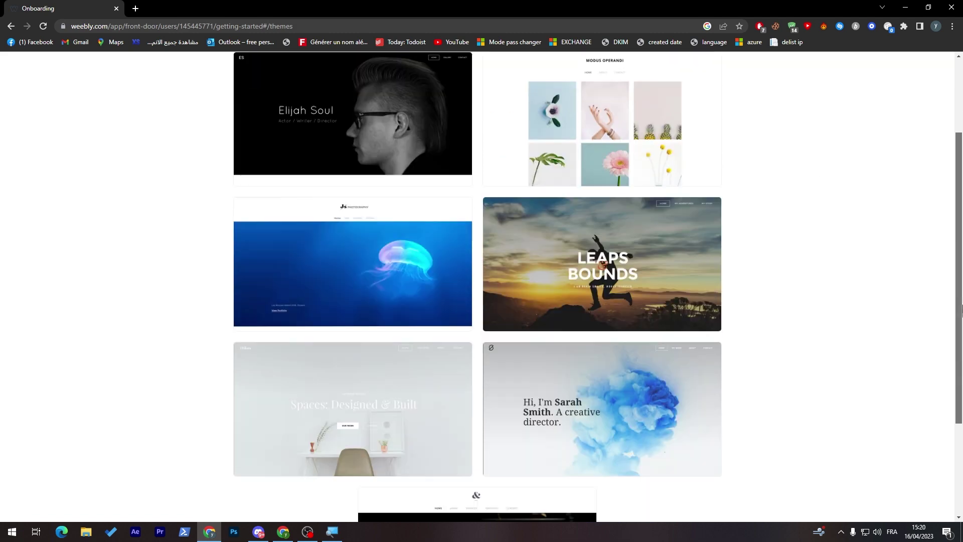
scroll(945, 168, up, 2)
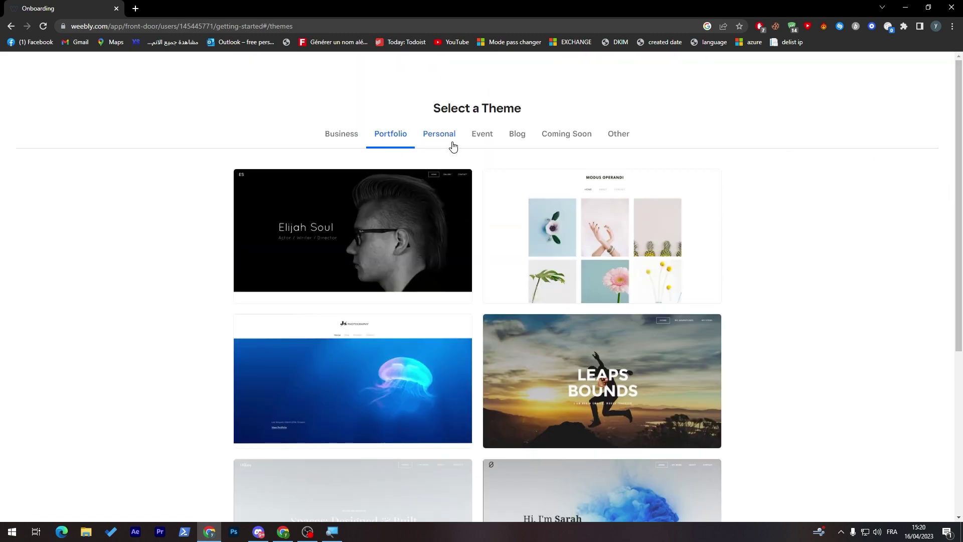
Preview the blue-smoke creative director theme from the Personal themes.
click(434, 140)
scroll(961, 216, down, 2)
scroll(961, 217, down, 4)
scroll(932, 165, up, 5)
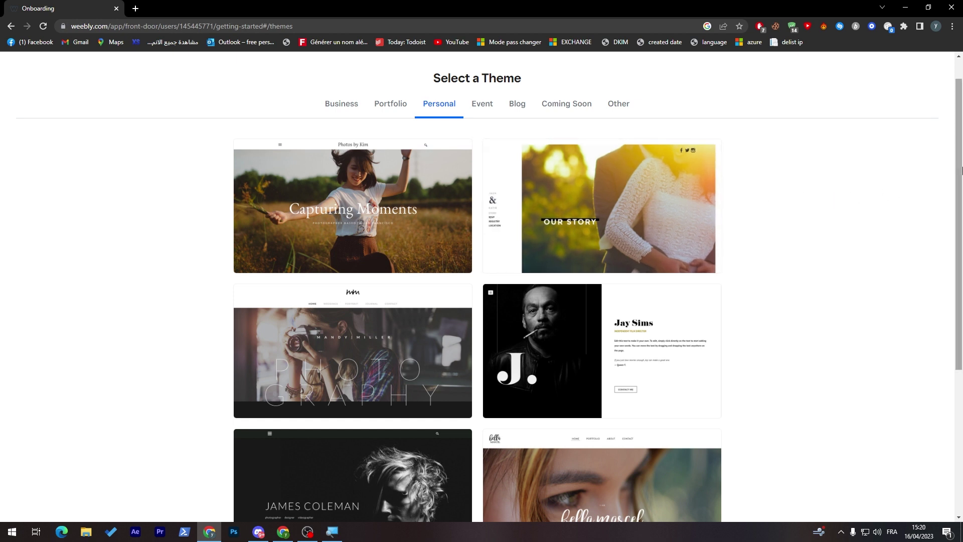
scroll(941, 240, down, 4)
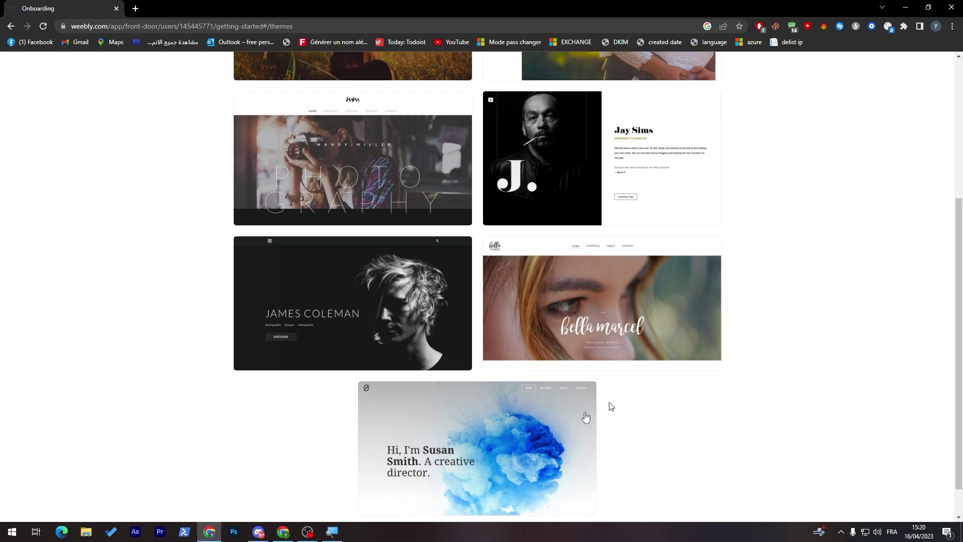
click(443, 444)
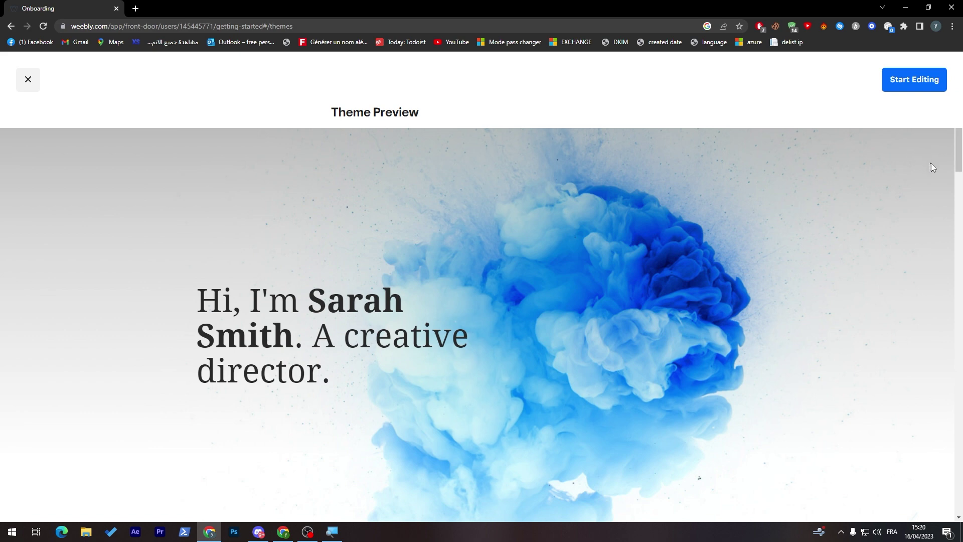
Close the theme preview and switch to the Business theme category.
click(955, 211)
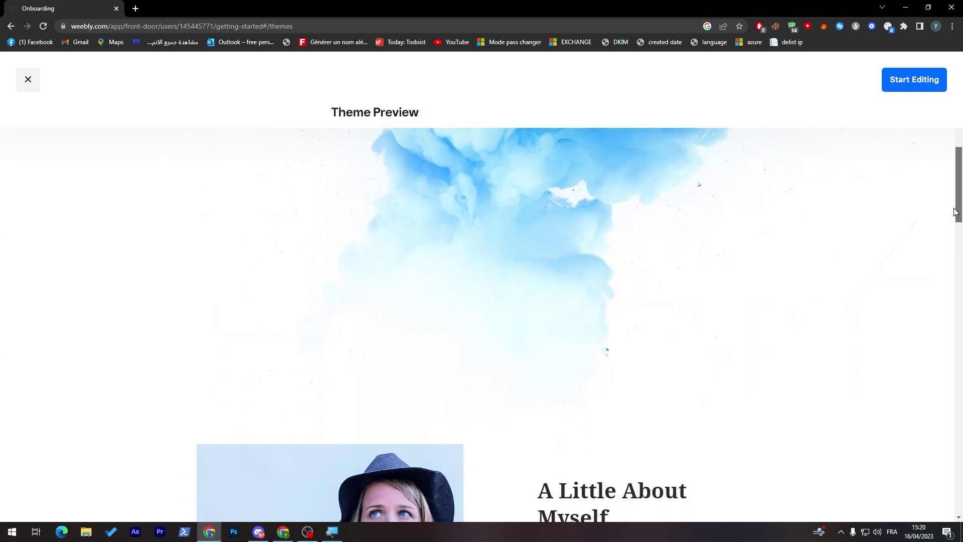
drag(956, 212, 733, 169)
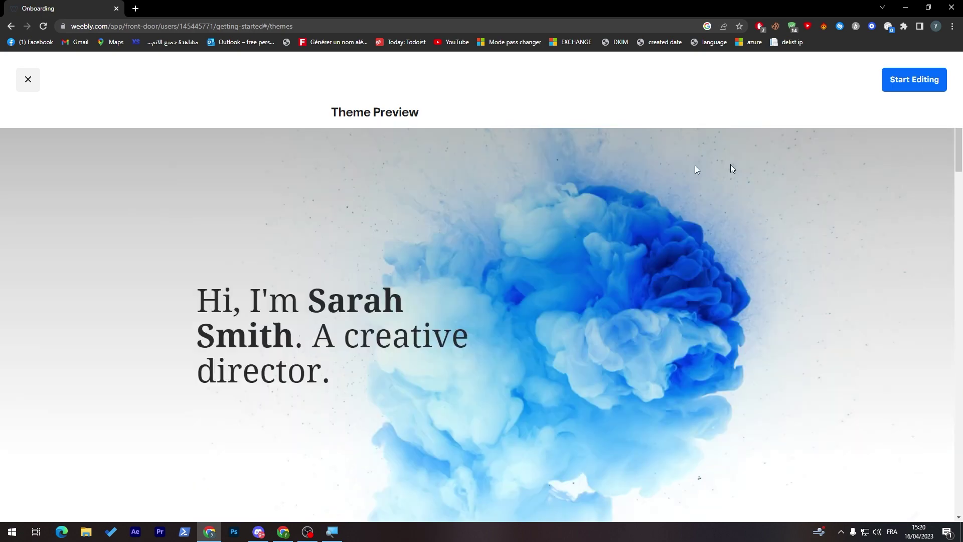
click(28, 80)
scroll(669, 144, up, 5)
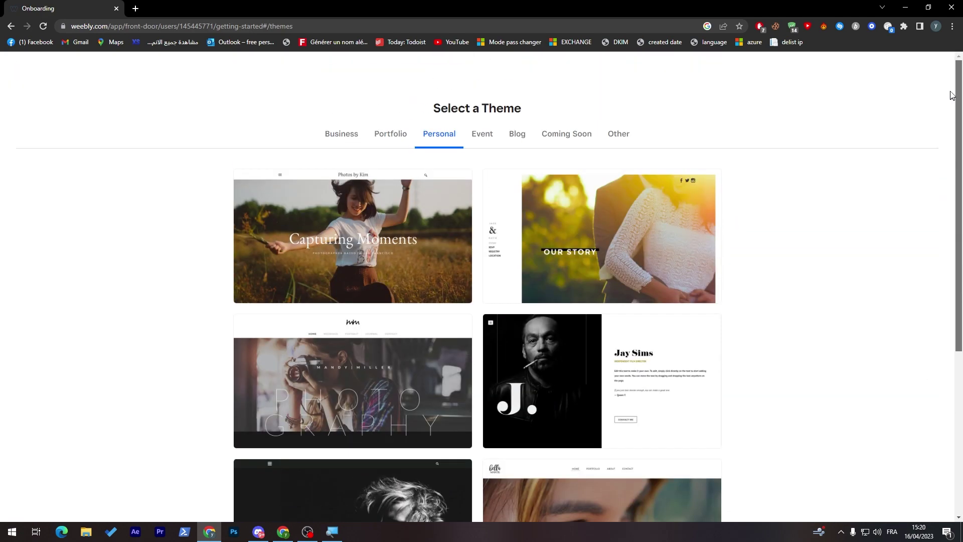
click(384, 136)
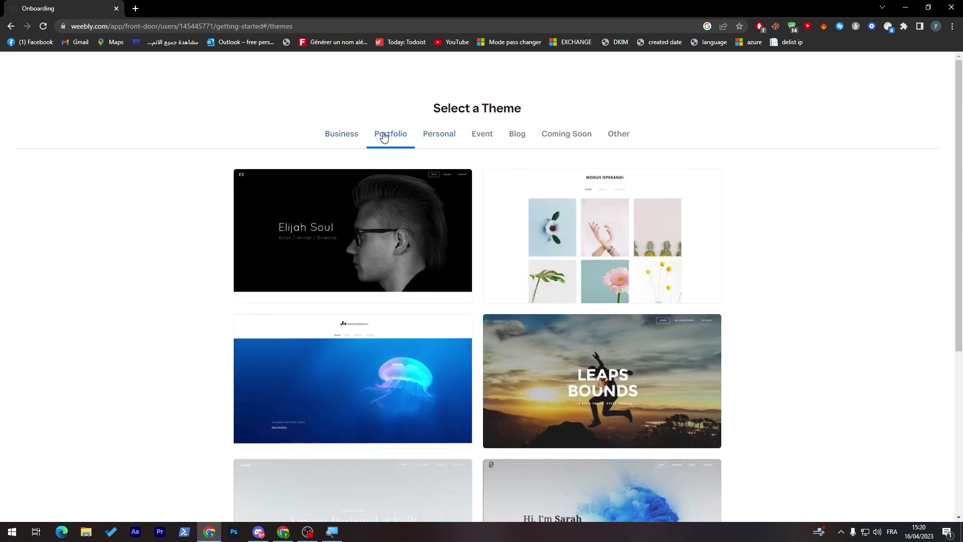
click(345, 140)
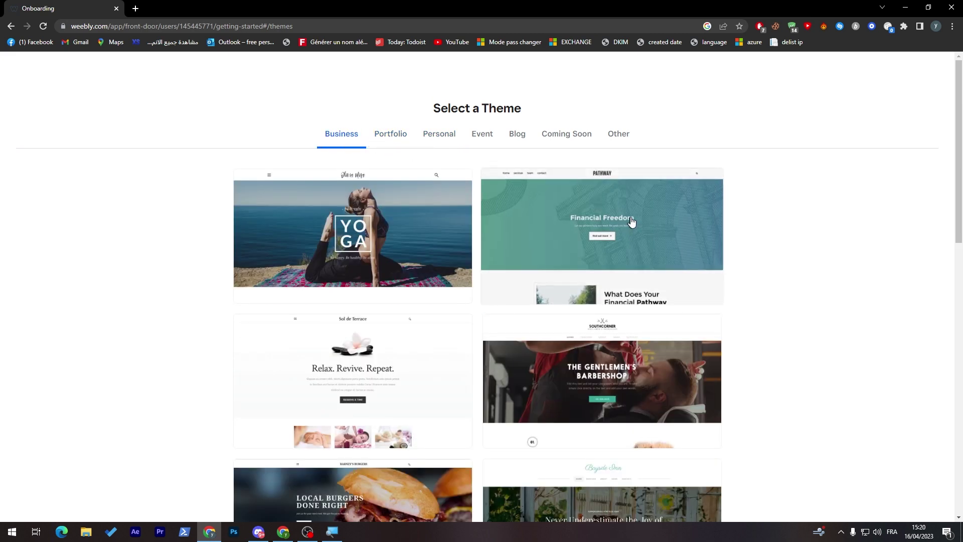
Start editing a new site on the Pathway theme and show its pages list.
click(607, 243)
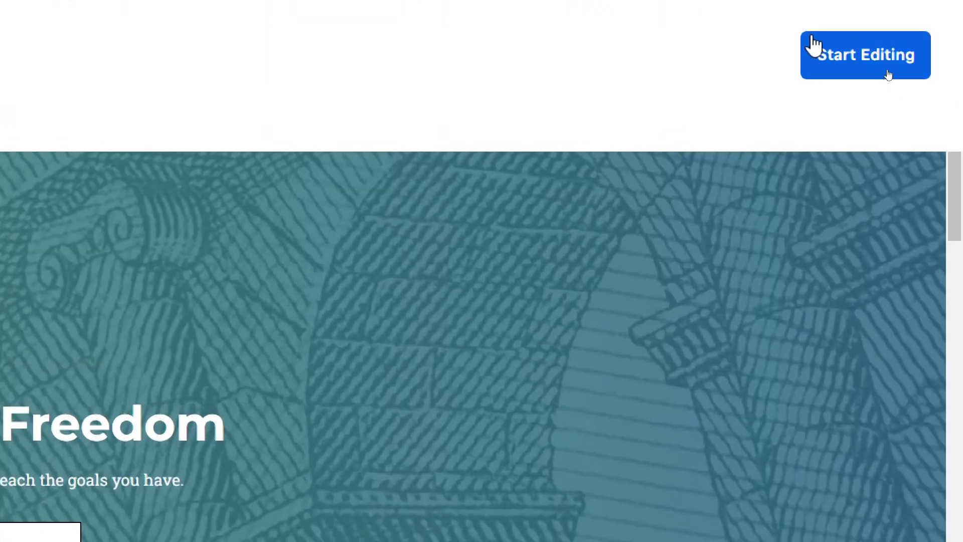
click(910, 81)
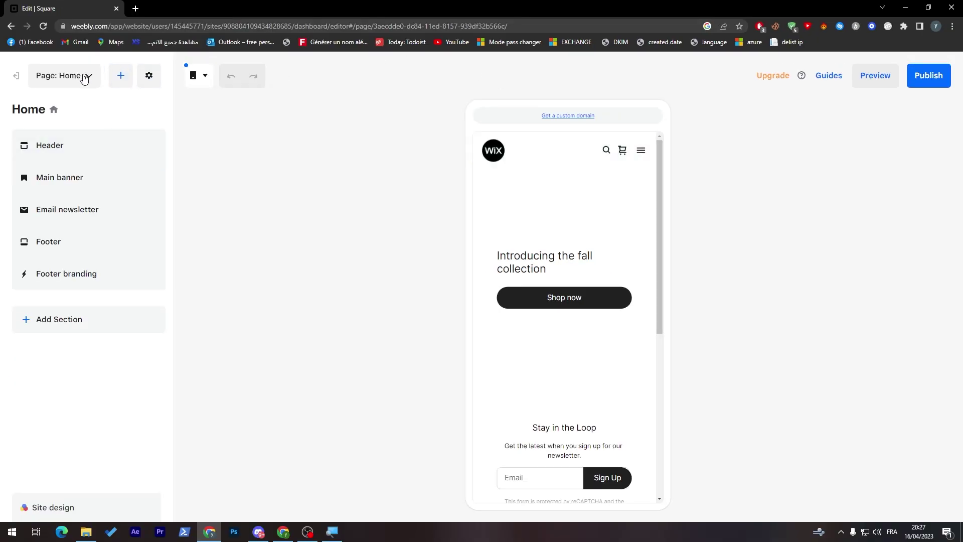
click(83, 76)
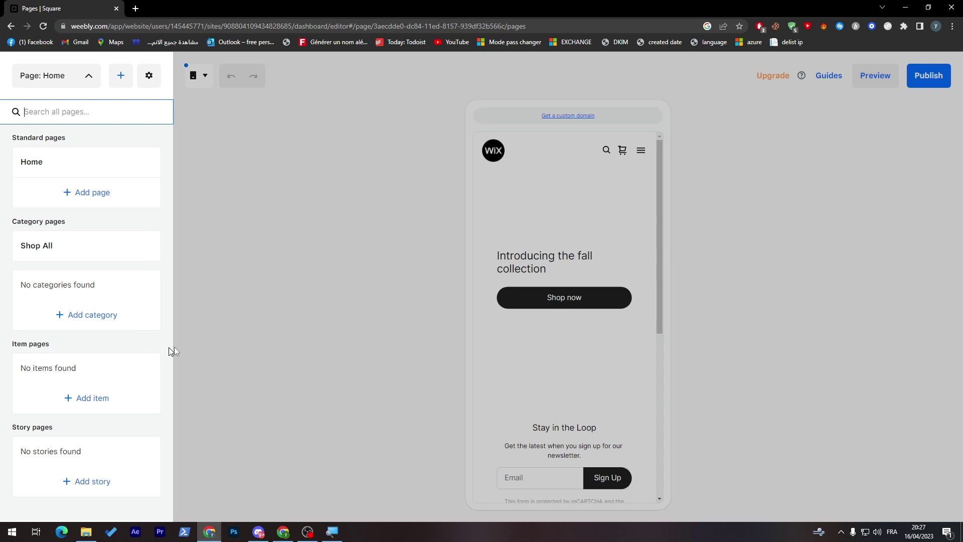
Close the Pages panel and open the Home page's Header section settings.
click(642, 166)
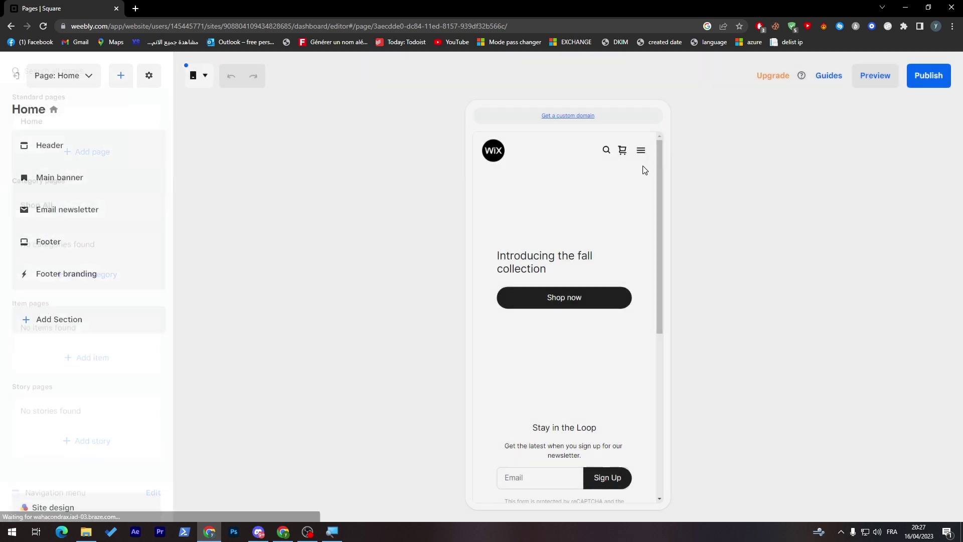
click(80, 158)
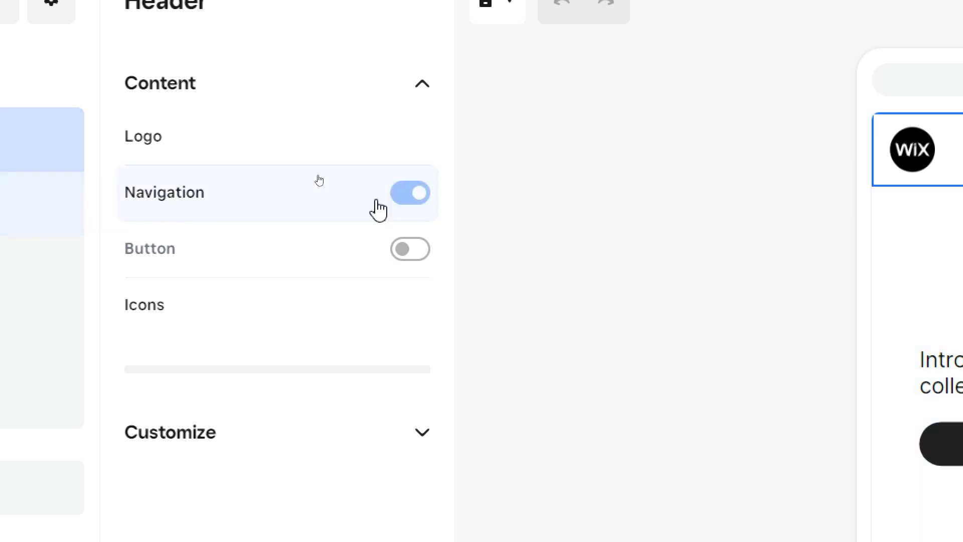
click(402, 202)
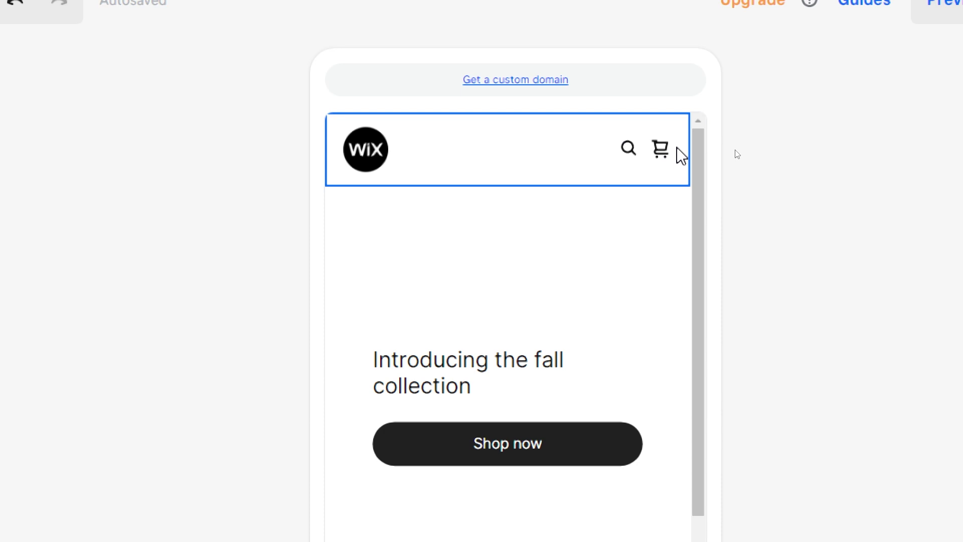
click(217, 197)
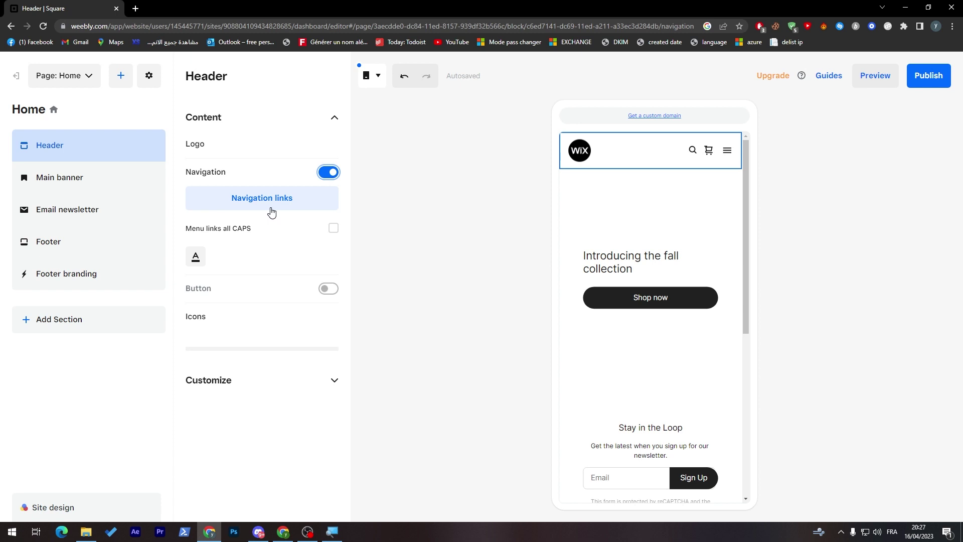
Delete the Shop All link from the mobile navigation menu, leaving only Home.
click(301, 201)
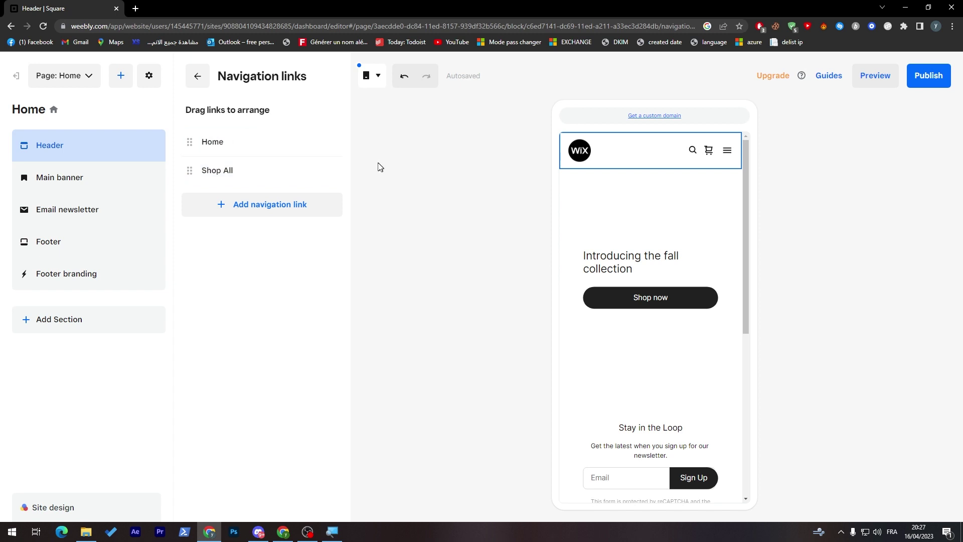
click(728, 155)
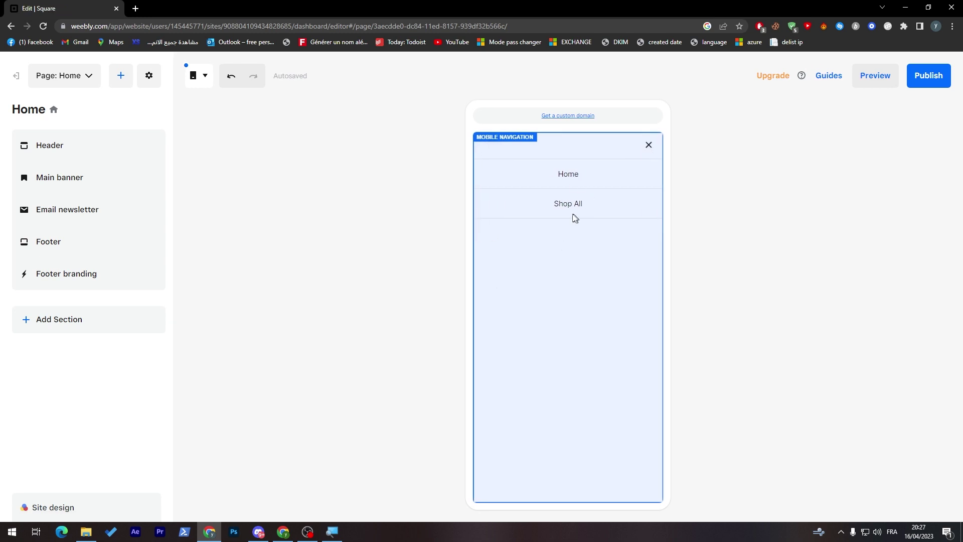
click(648, 153)
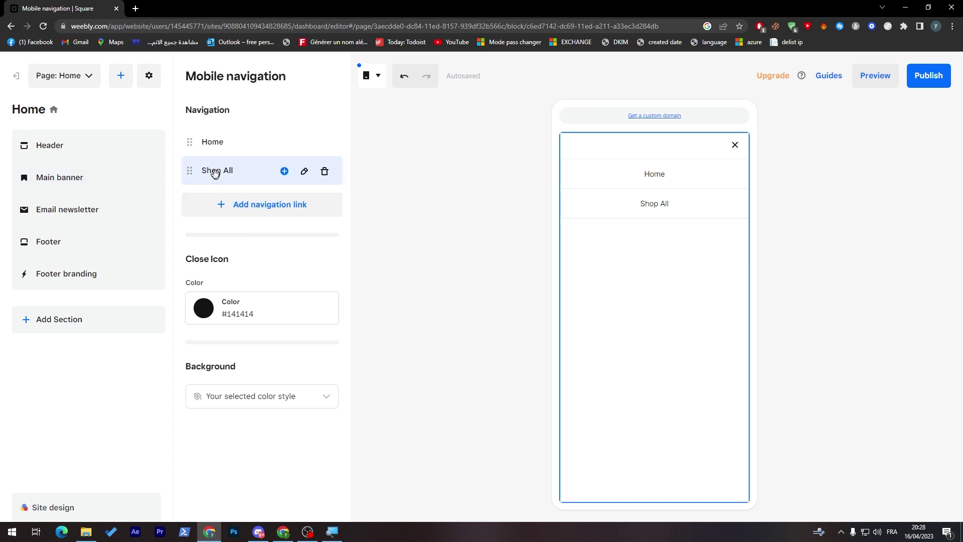
click(324, 172)
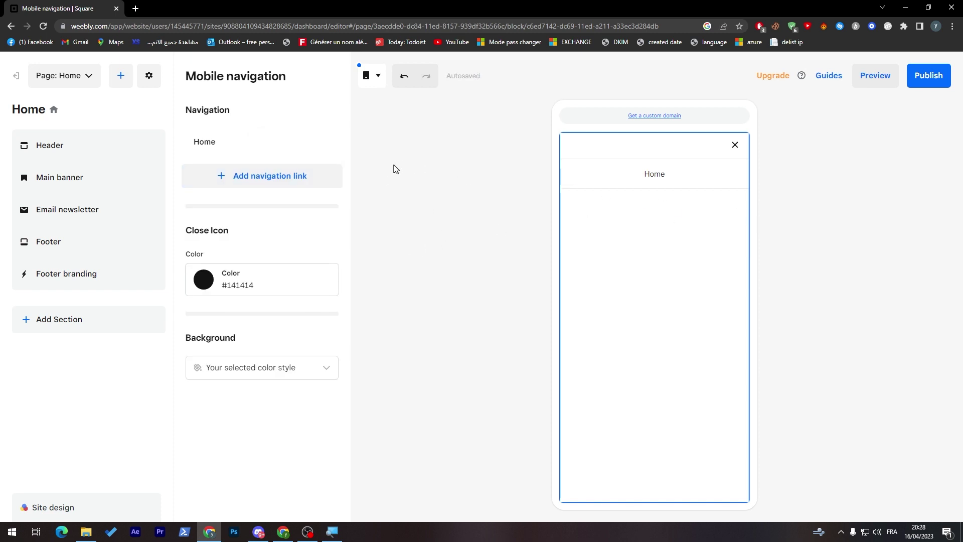
click(244, 177)
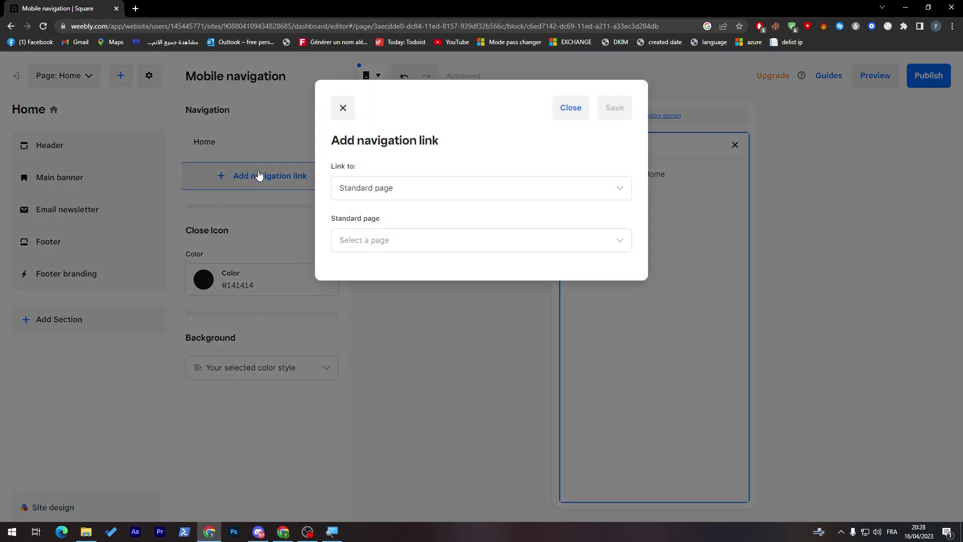
Point the new navigation link to a Standard page, creating a new page.
click(424, 186)
click(425, 187)
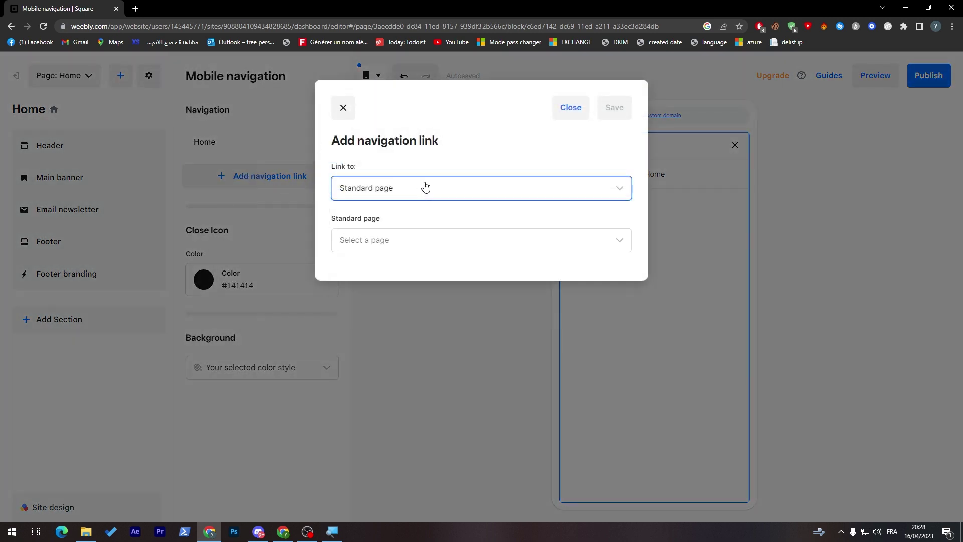
click(405, 197)
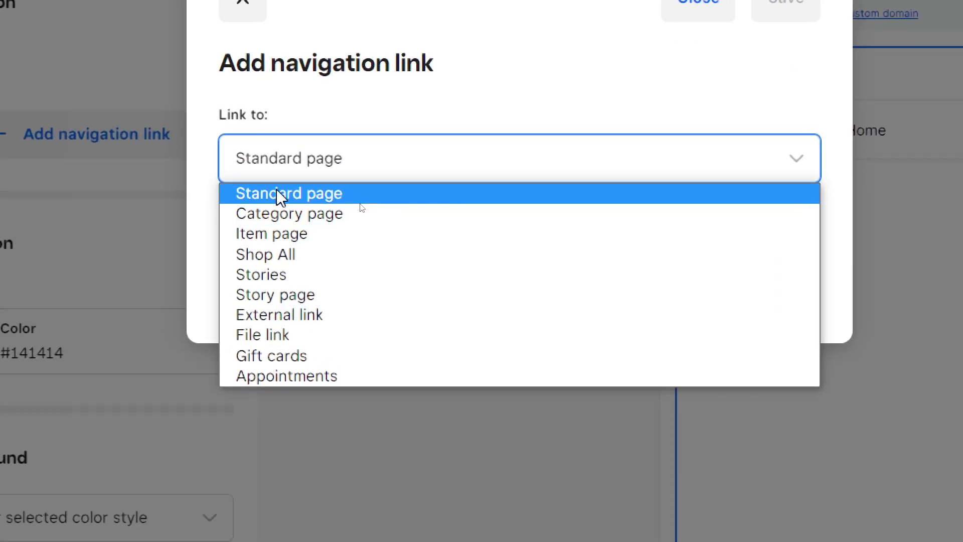
click(291, 161)
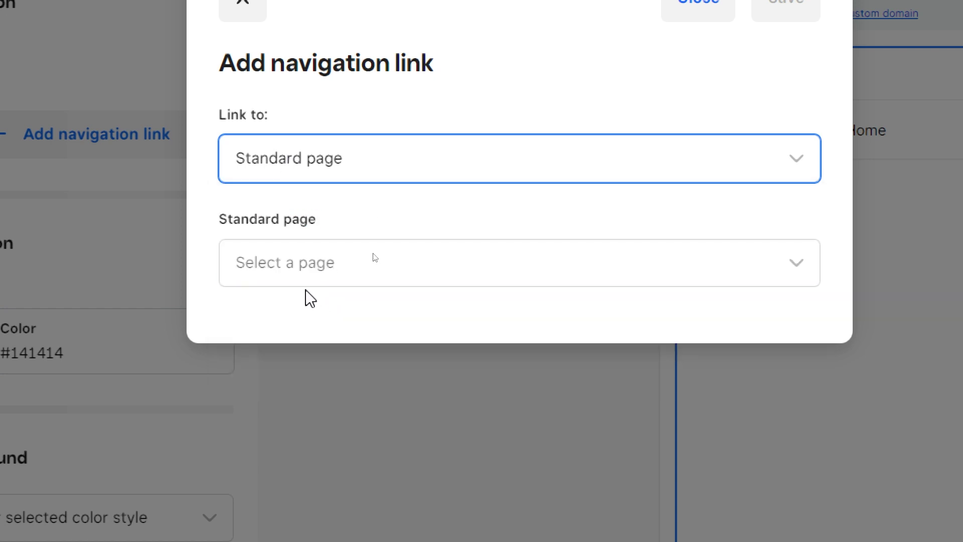
click(302, 265)
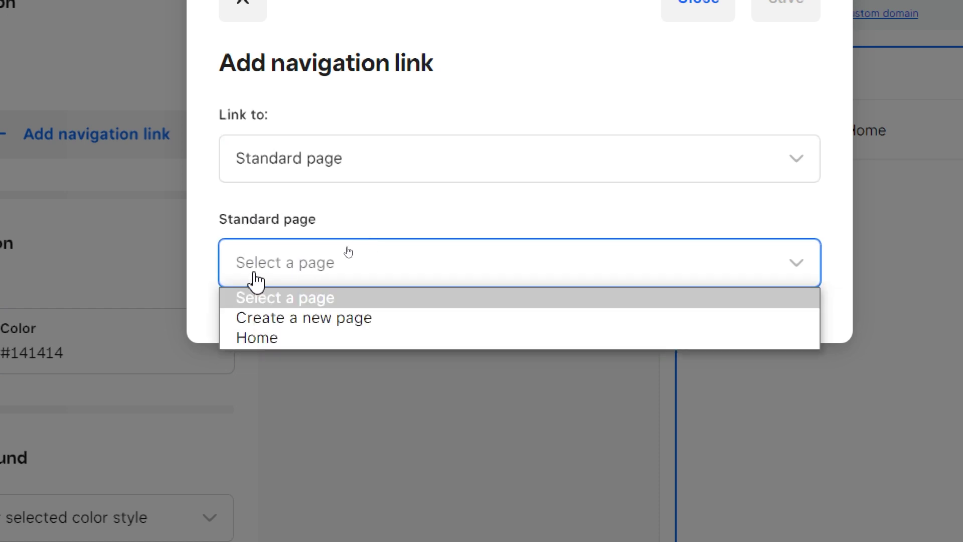
click(278, 316)
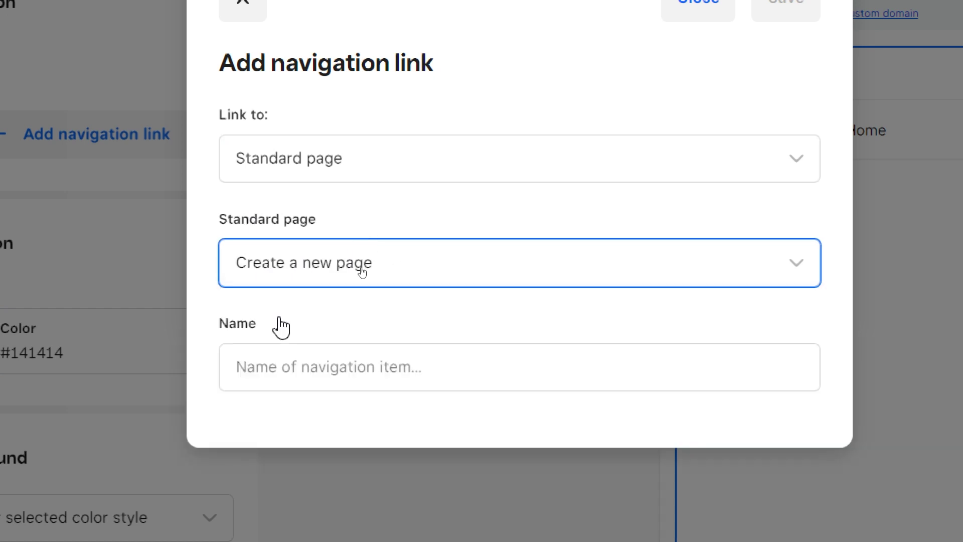
Name the new page link 'Test', save it, and move it above Home.
click(305, 386)
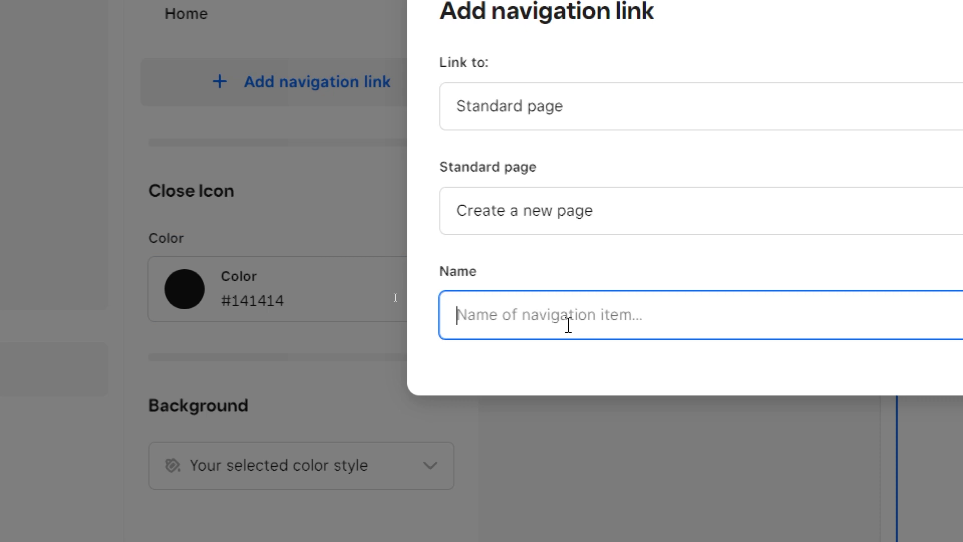
text(tES)
key(BackSpace)
key(BackSpace)
key(BackSpace)
text(Tes)
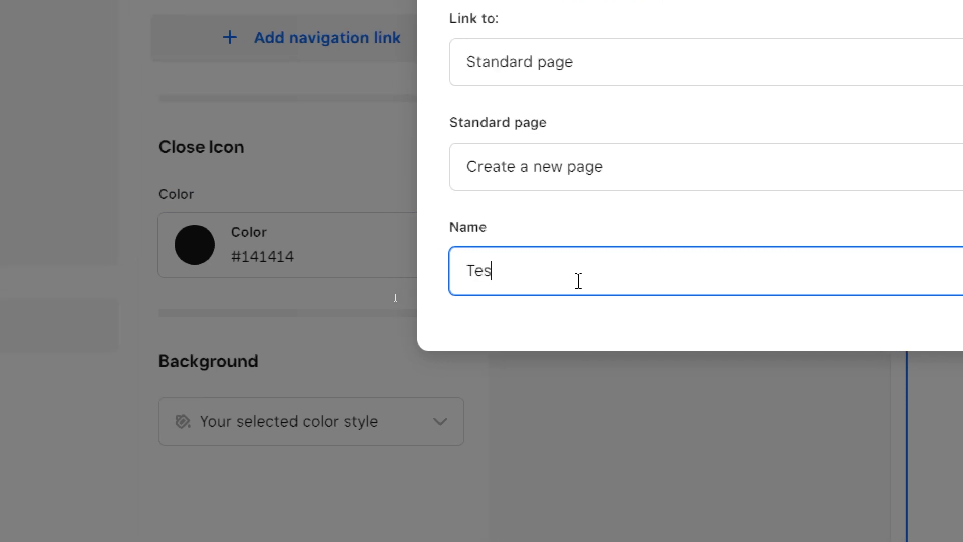
text(t)
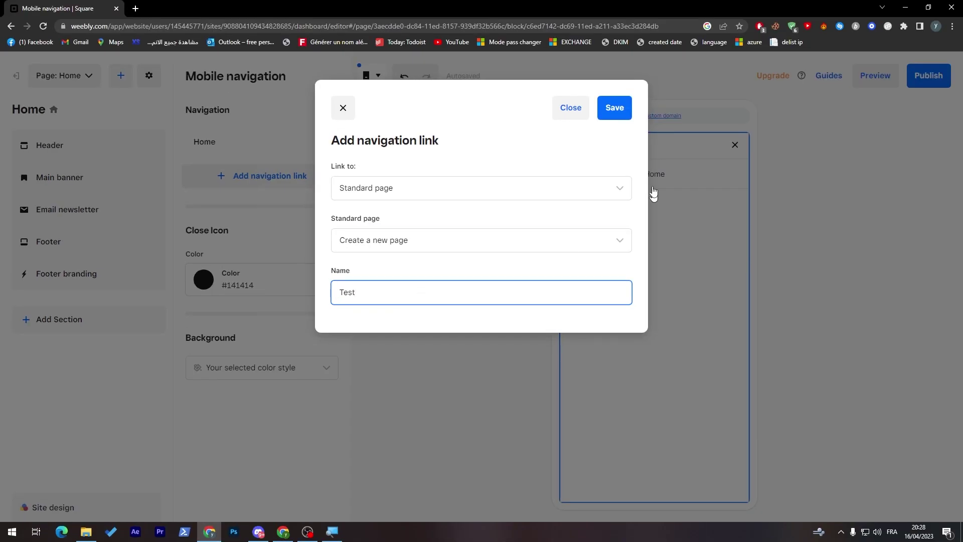
click(614, 108)
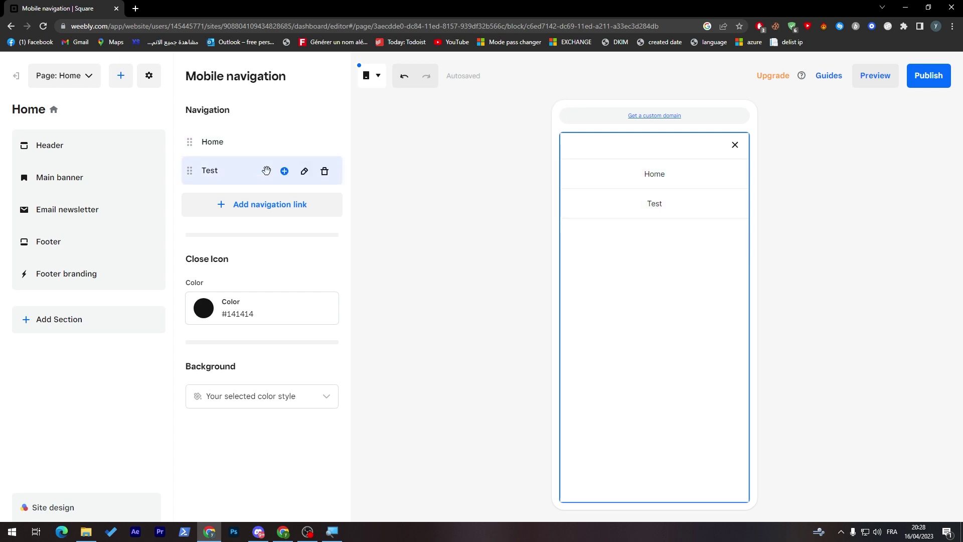
drag(189, 170, 217, 128)
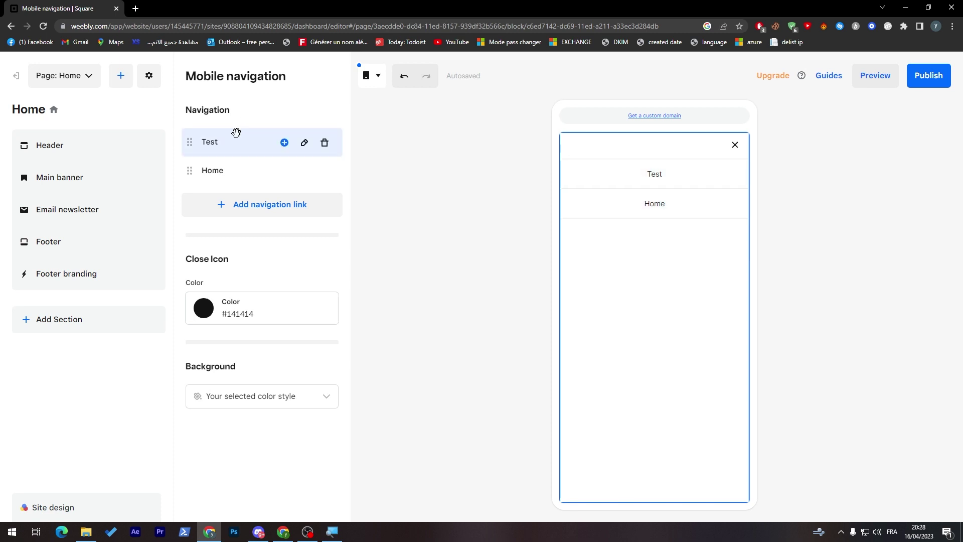
Indent Test under Home as a sub-link and expand Home's dropdown in the preview.
drag(234, 141, 248, 175)
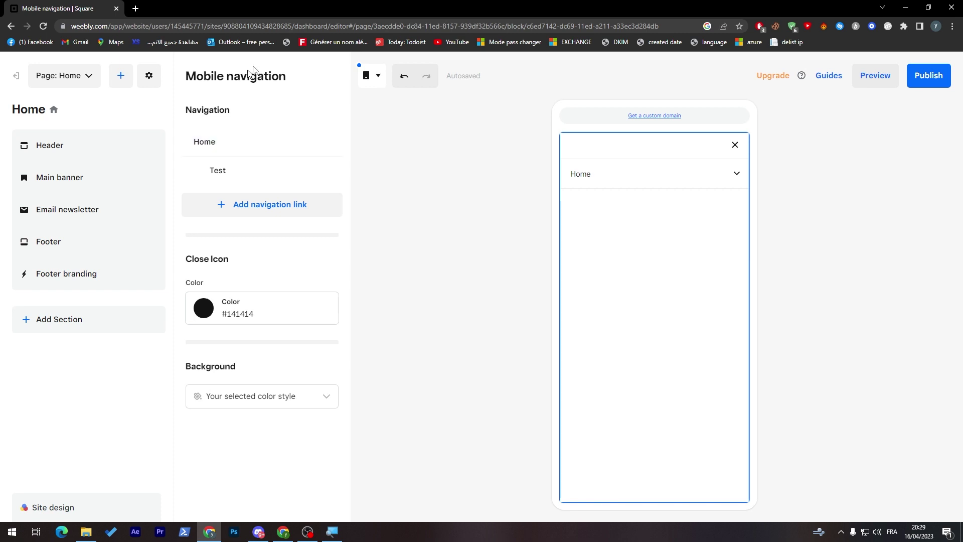
click(736, 174)
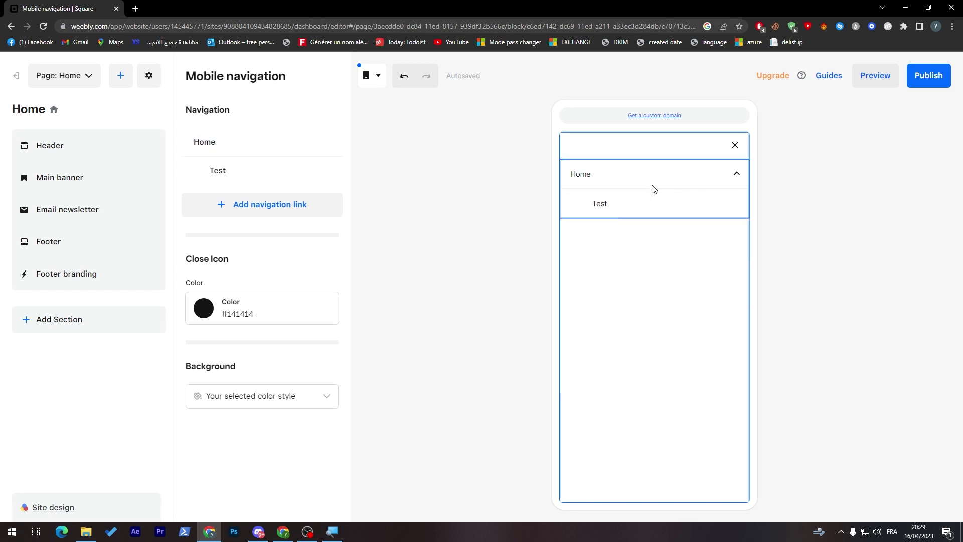
click(239, 209)
click(434, 236)
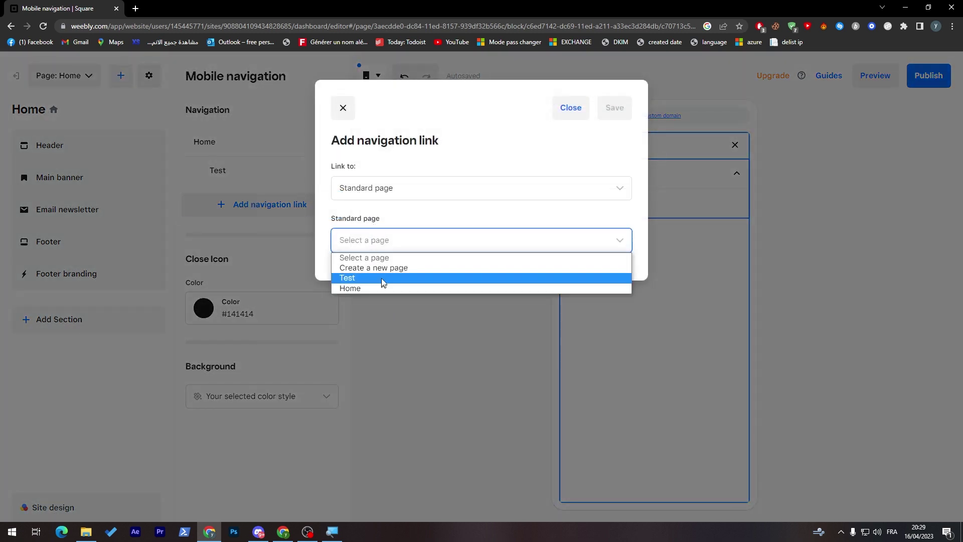
click(375, 266)
text(zaeaz)
click(615, 110)
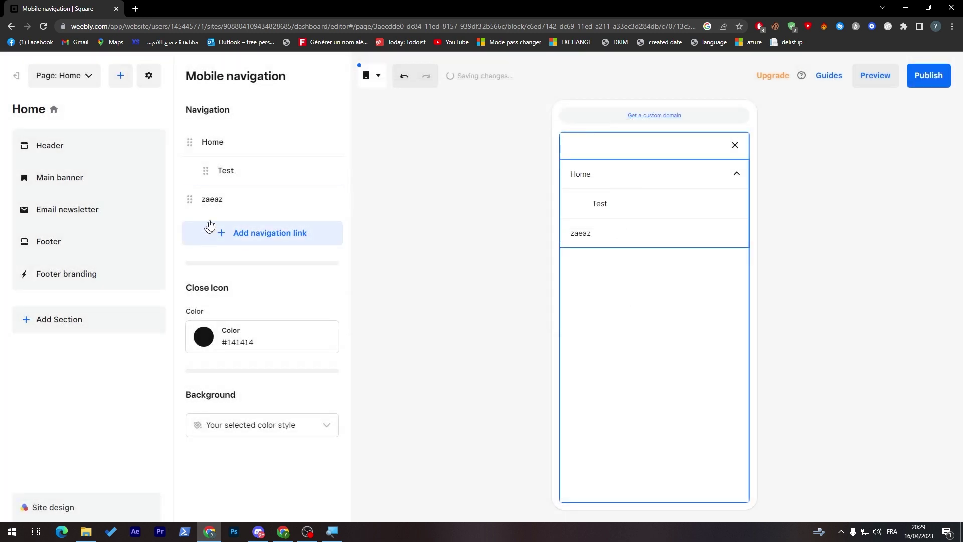
drag(191, 199, 228, 159)
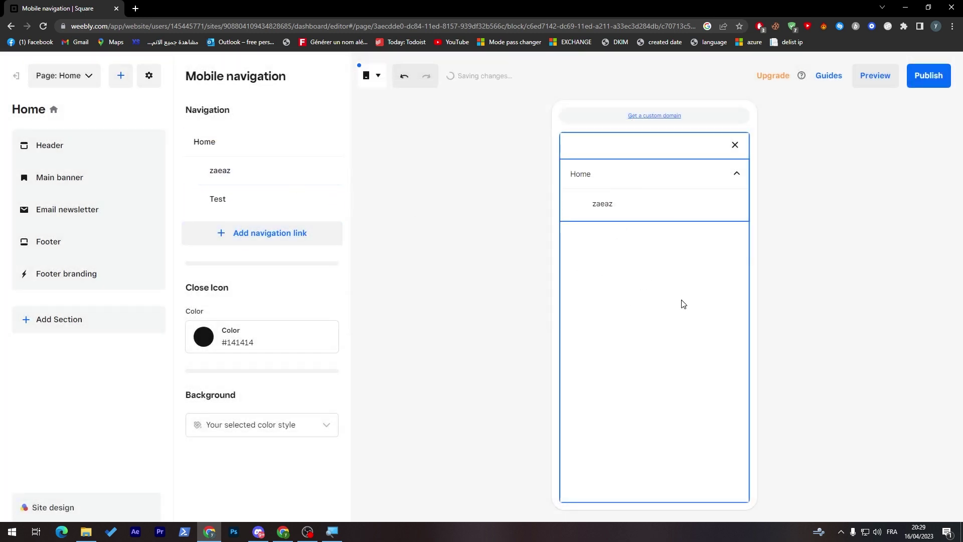
click(736, 190)
click(736, 191)
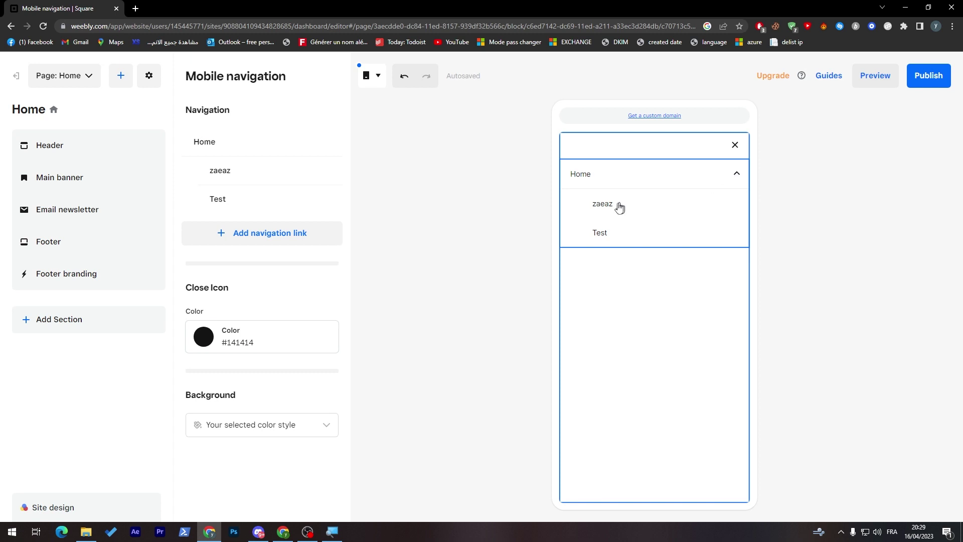
double_click(736, 175)
click(737, 176)
click(737, 176)
mouse_move(234, 204)
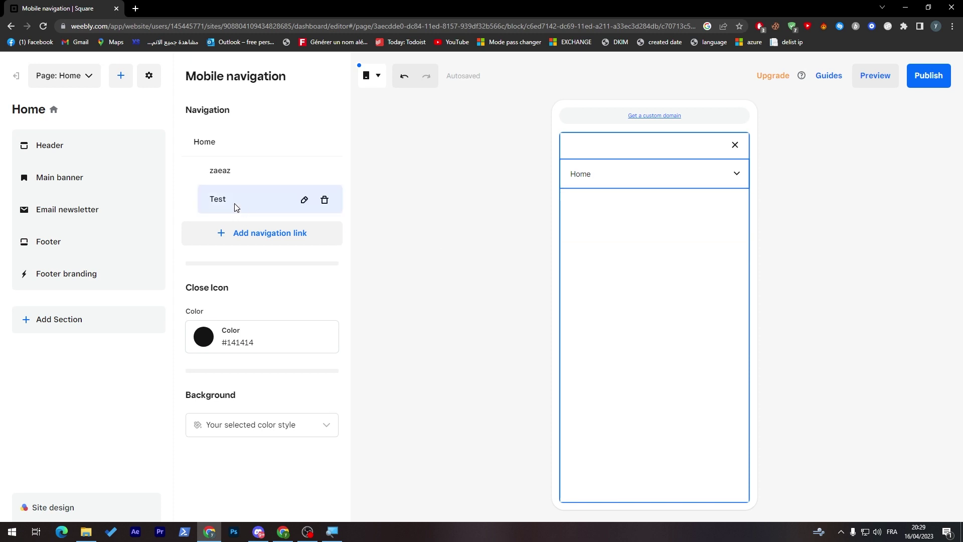
click(324, 202)
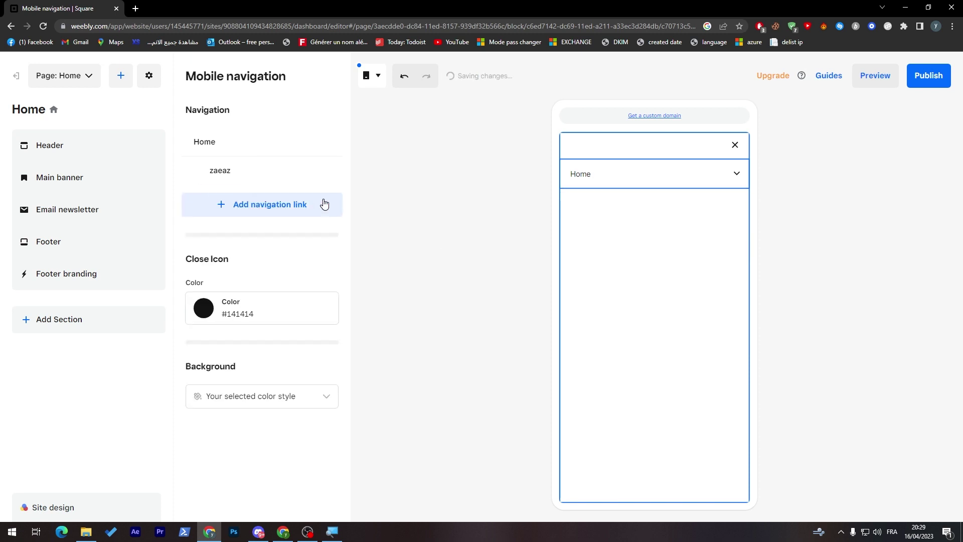
click(306, 172)
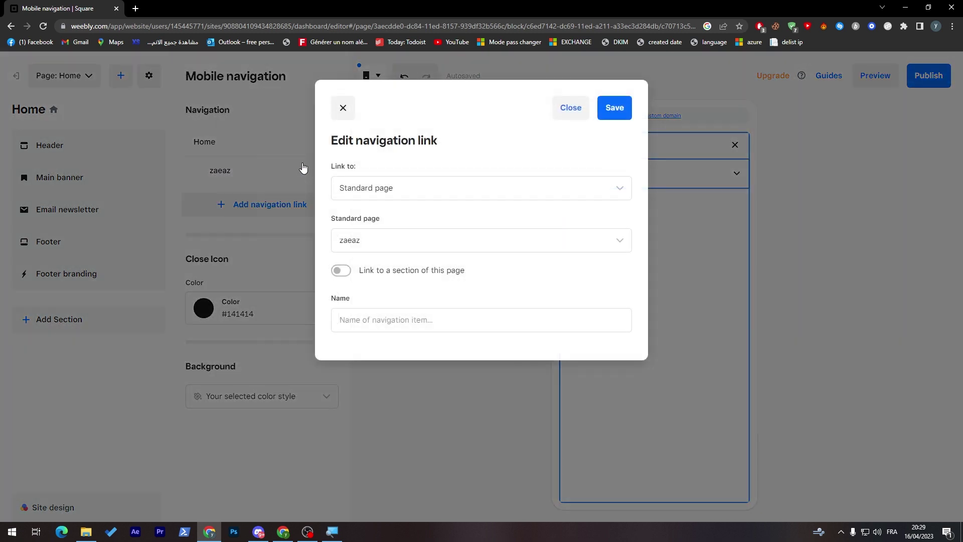
click(569, 109)
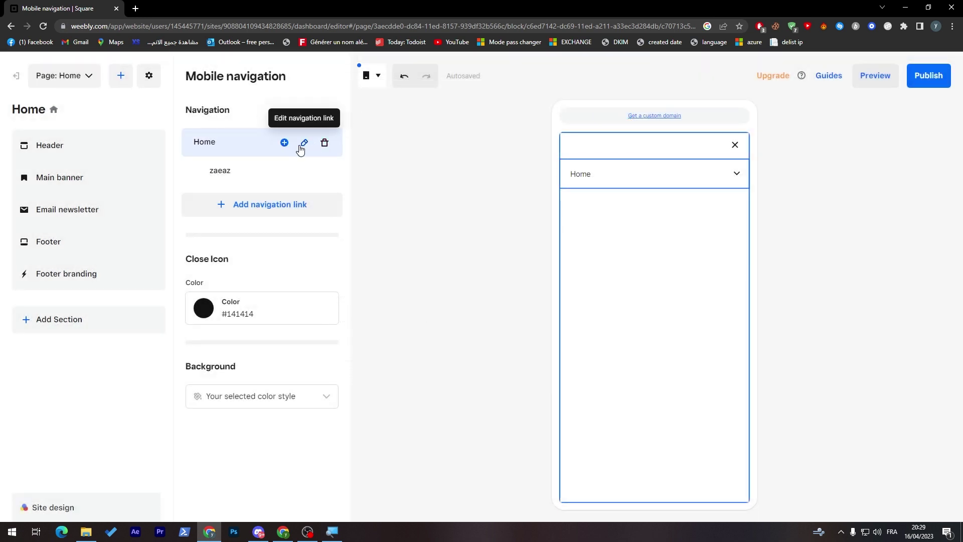
click(304, 143)
click(384, 316)
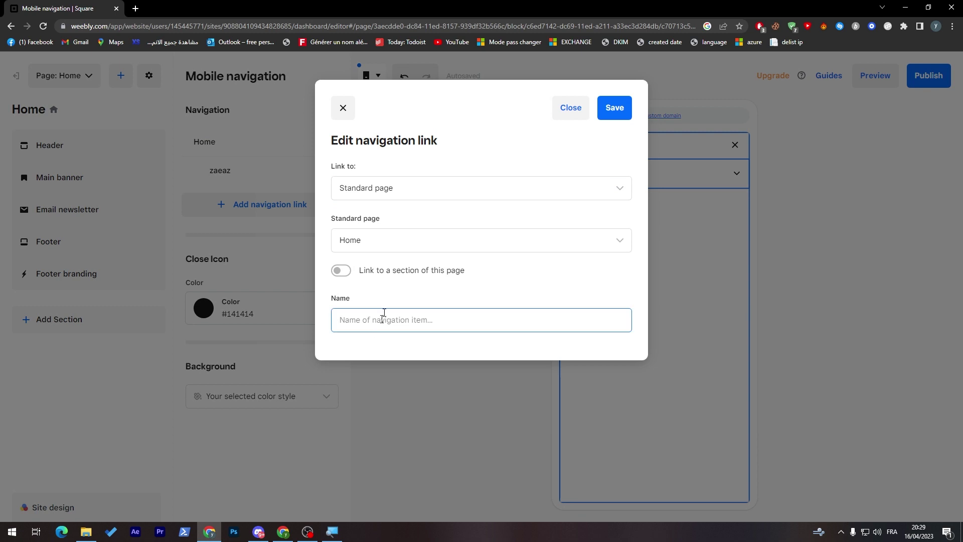
click(621, 111)
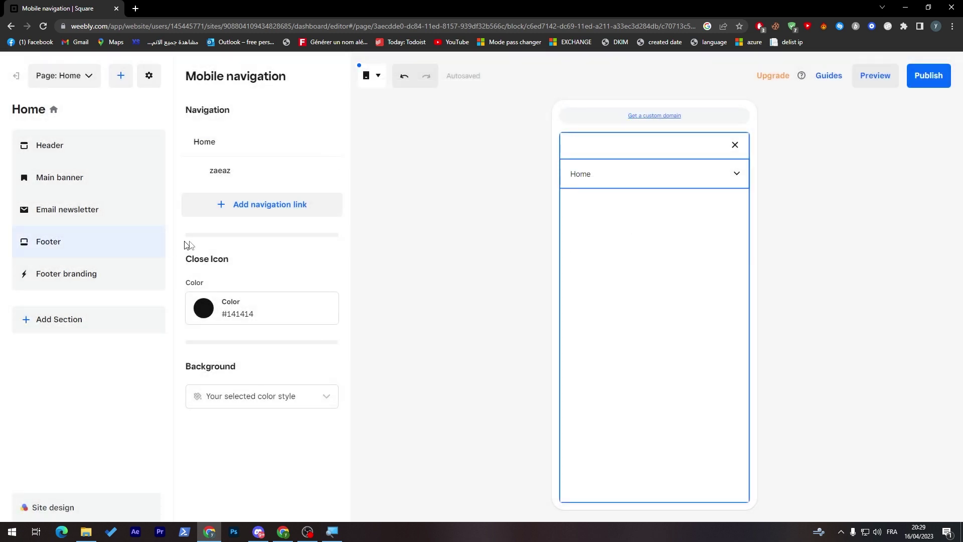
Delete the zaeaz link and add a new standard page named News to the navigation.
click(323, 171)
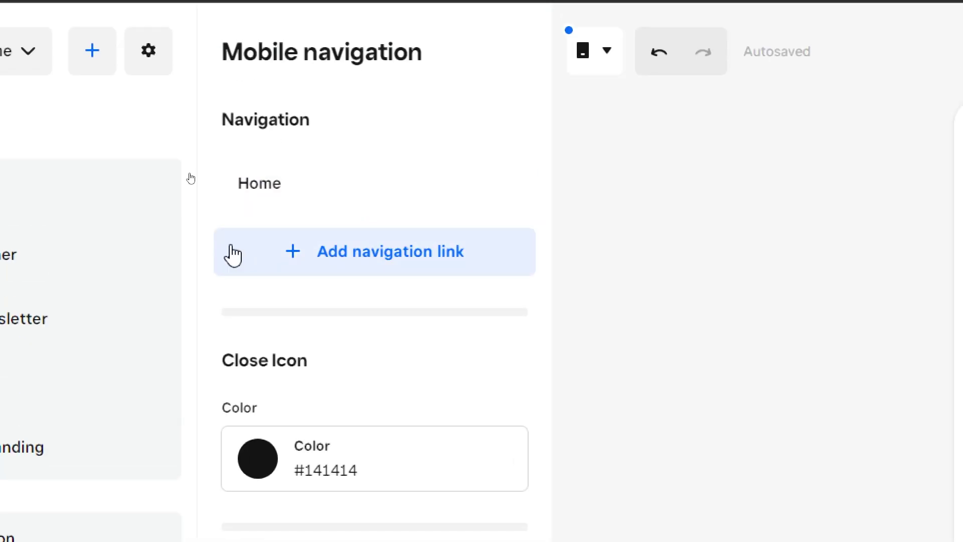
click(296, 261)
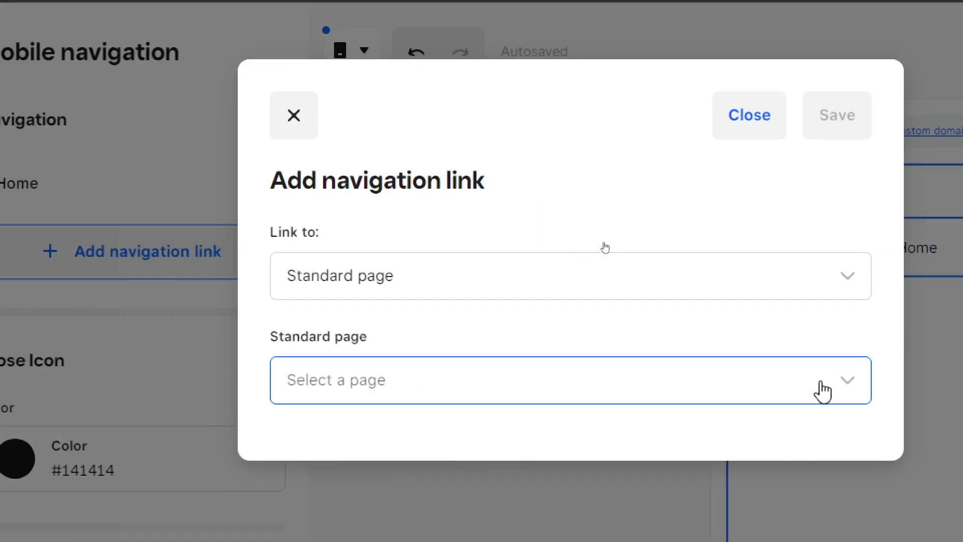
click(844, 379)
click(383, 437)
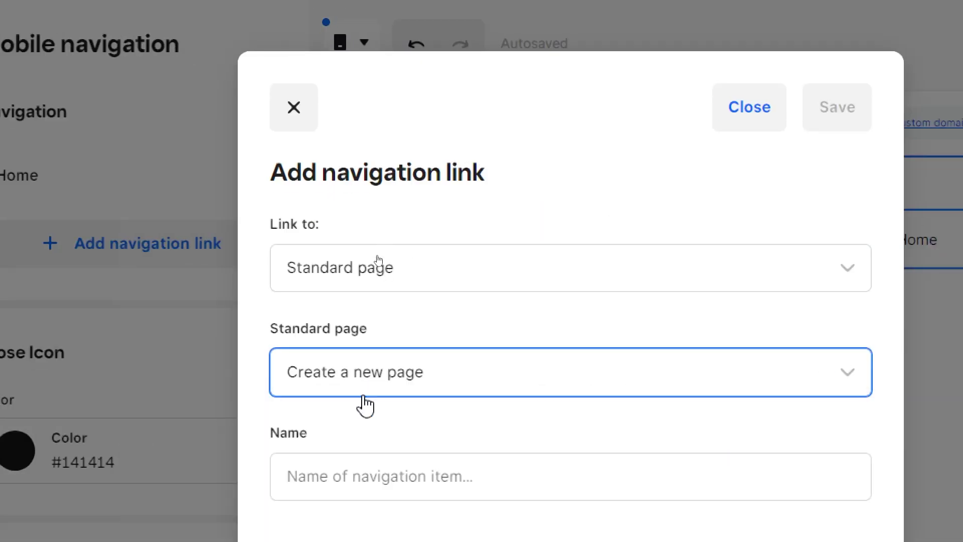
click(359, 473)
text(B)
key(BackSpace)
text(n)
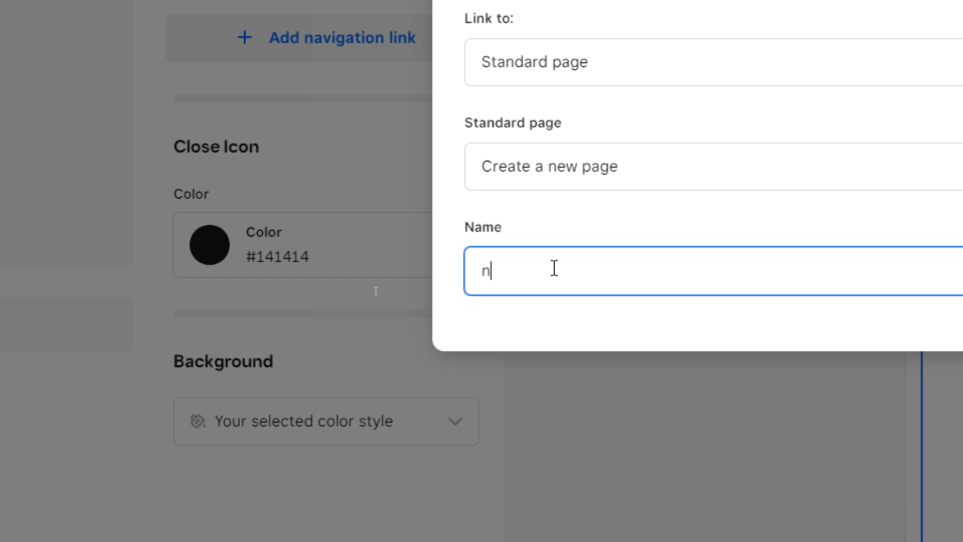
key(BackSpace)
text(News)
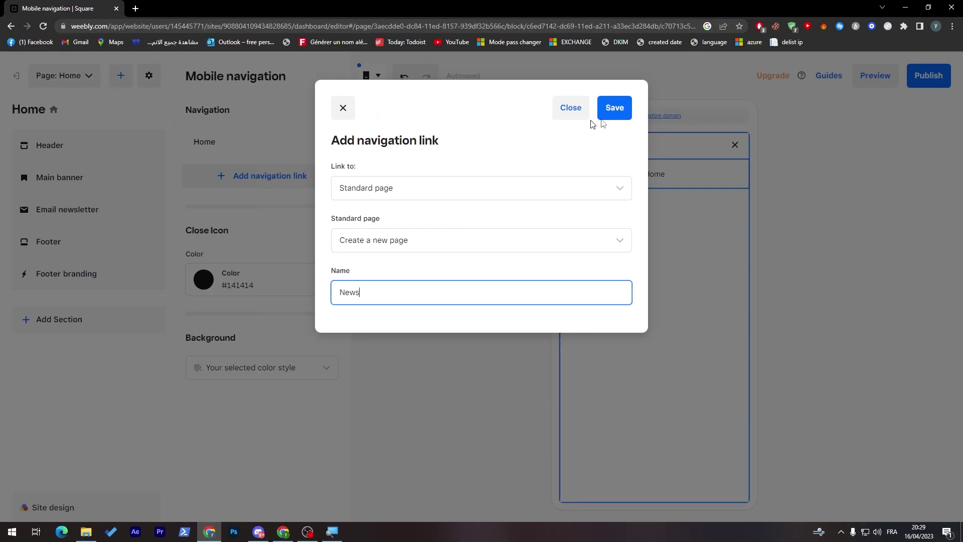
click(607, 116)
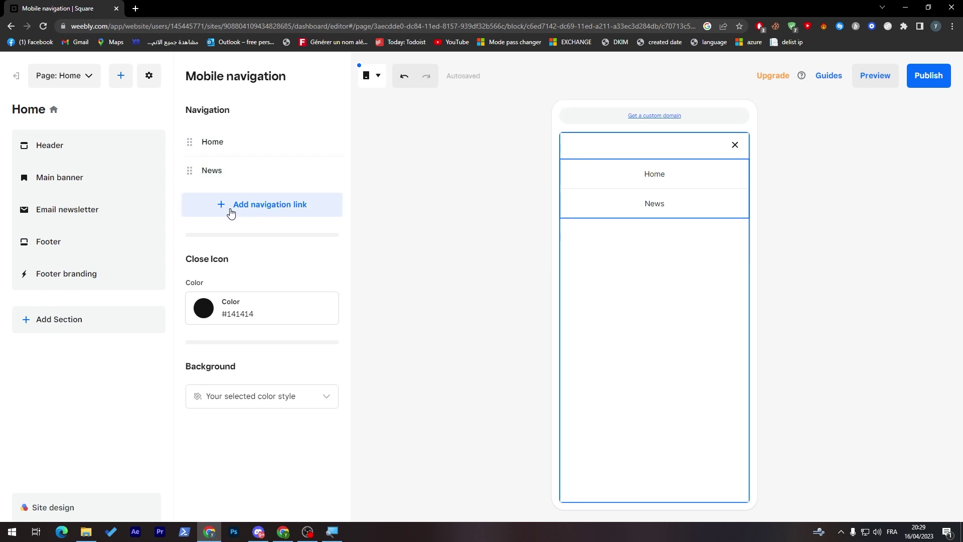
Add a new Sport page as a navigation link and try dragging it beneath News.
click(221, 211)
click(357, 188)
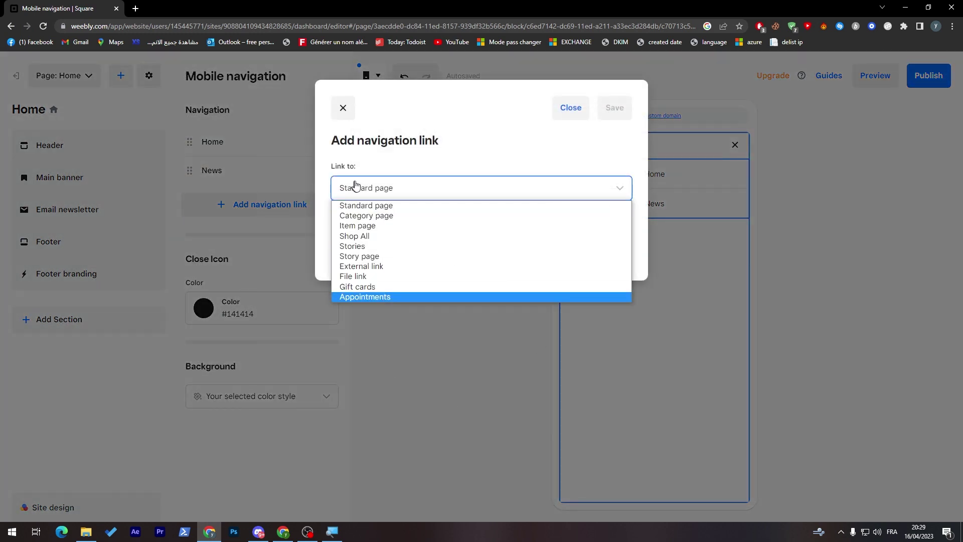
click(363, 205)
click(366, 240)
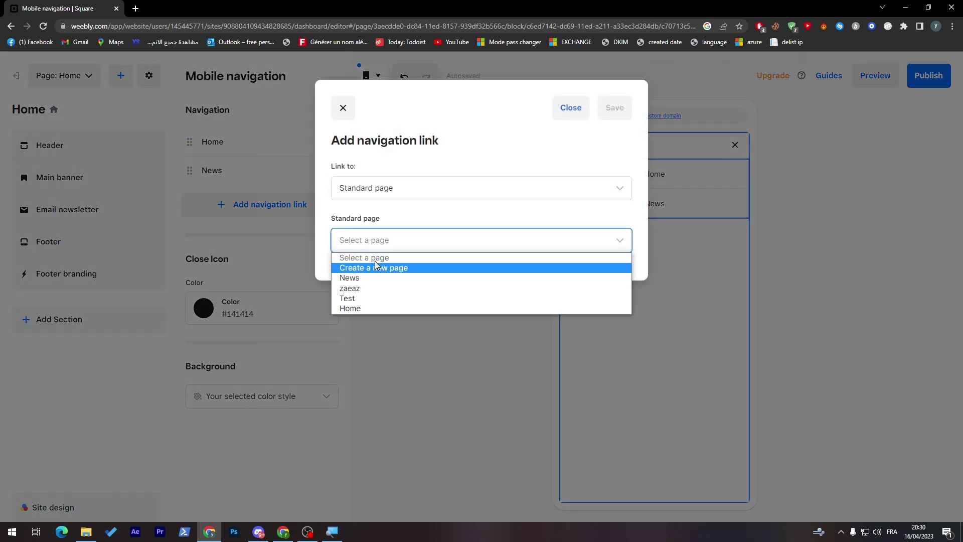
click(375, 263)
click(375, 292)
text(Sport)
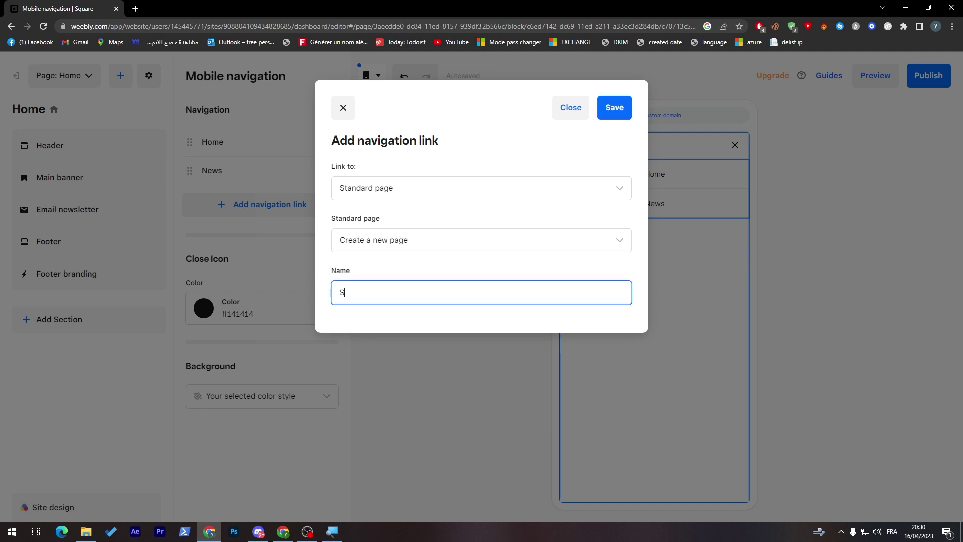
click(613, 110)
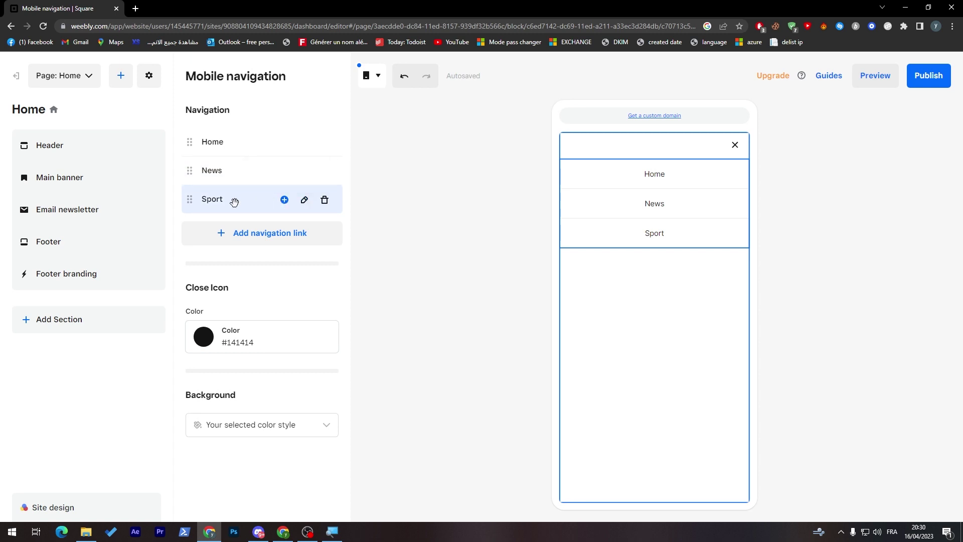
mouse_move(234, 201)
mouse_down()
mouse_move(256, 198)
mouse_move(228, 179)
mouse_move(224, 205)
mouse_up()
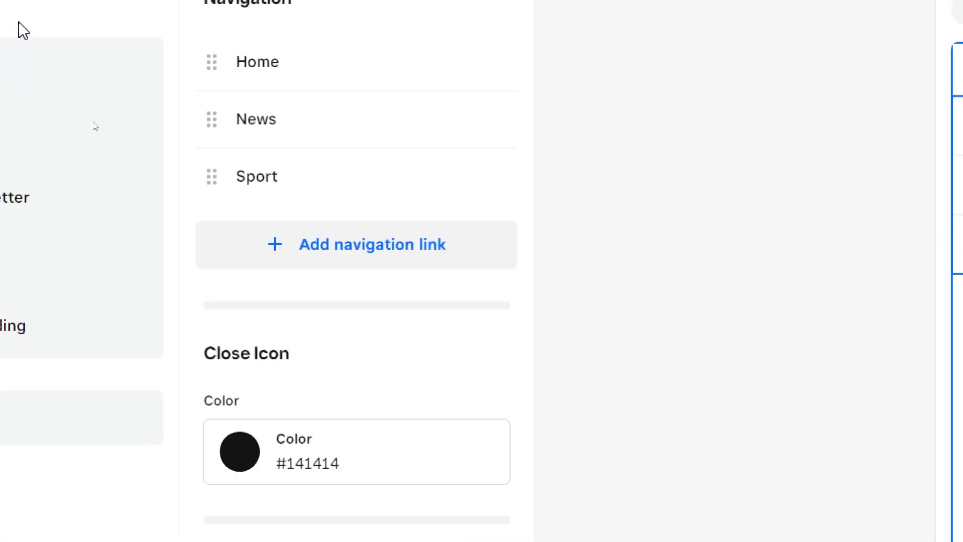
Link the existing Sport page as a sub-link under News and expand News in the preview.
click(400, 143)
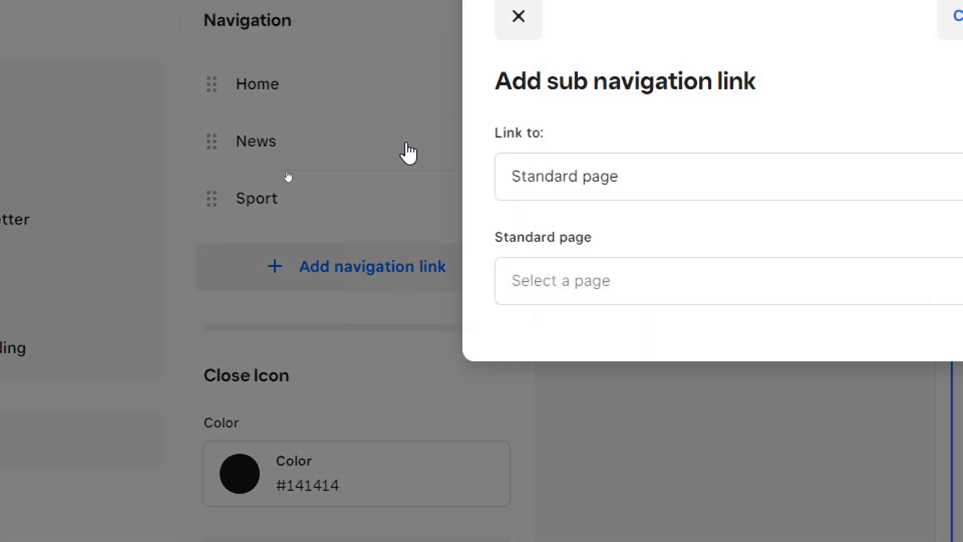
click(279, 176)
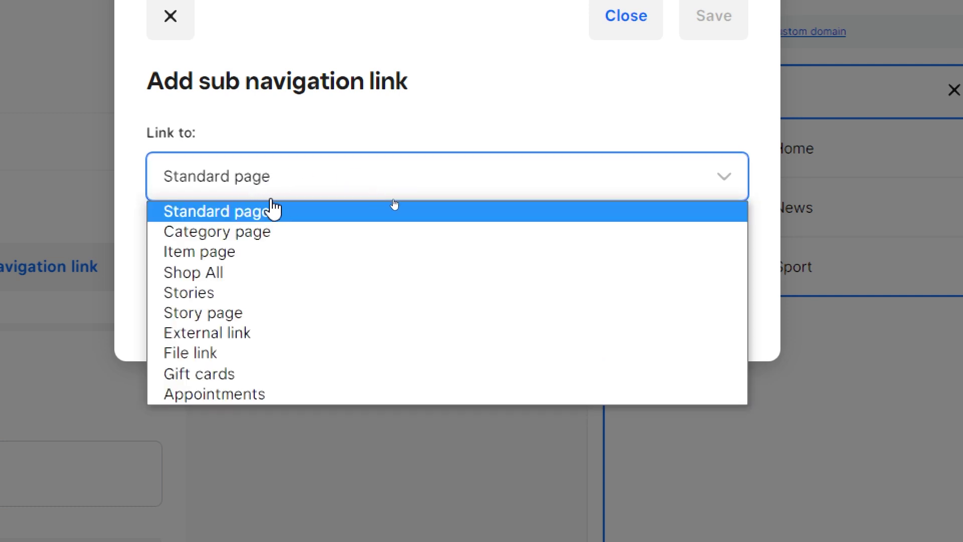
click(211, 211)
click(210, 283)
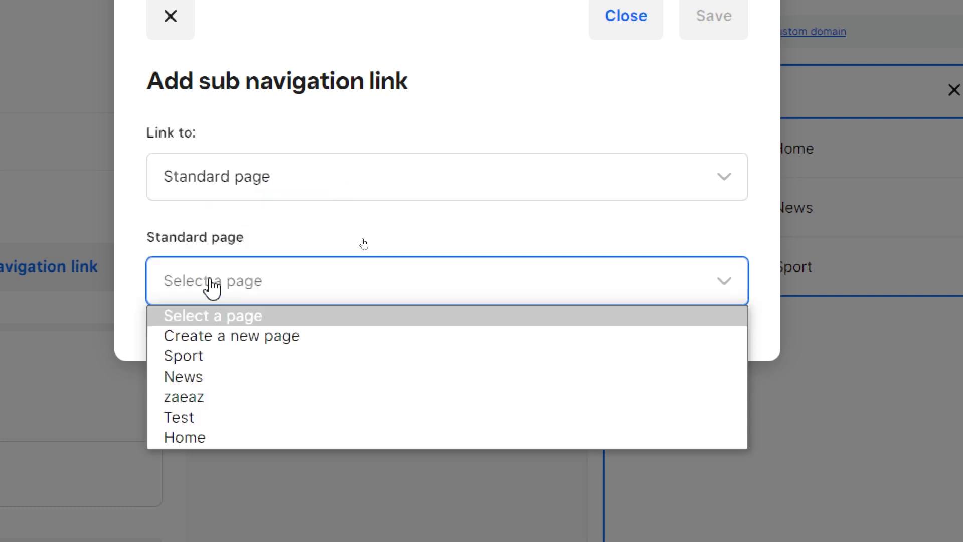
click(182, 356)
click(702, 32)
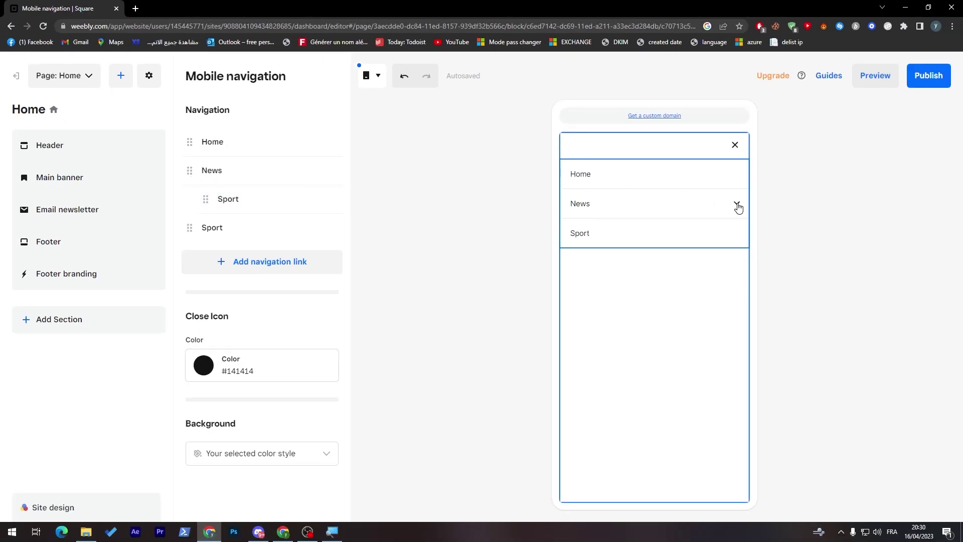
click(737, 205)
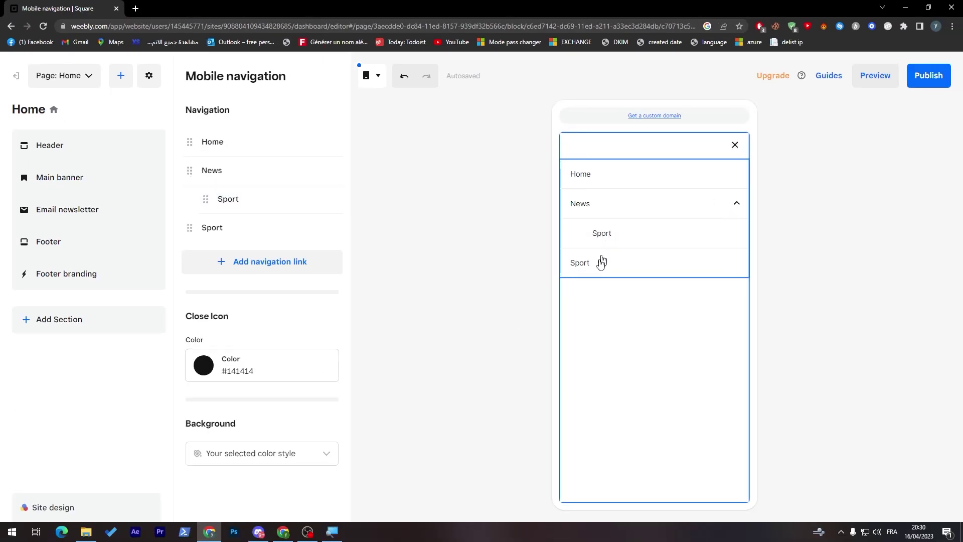
Delete the top-level Sport link, then reach site colours through the Close Icon Color option.
click(324, 227)
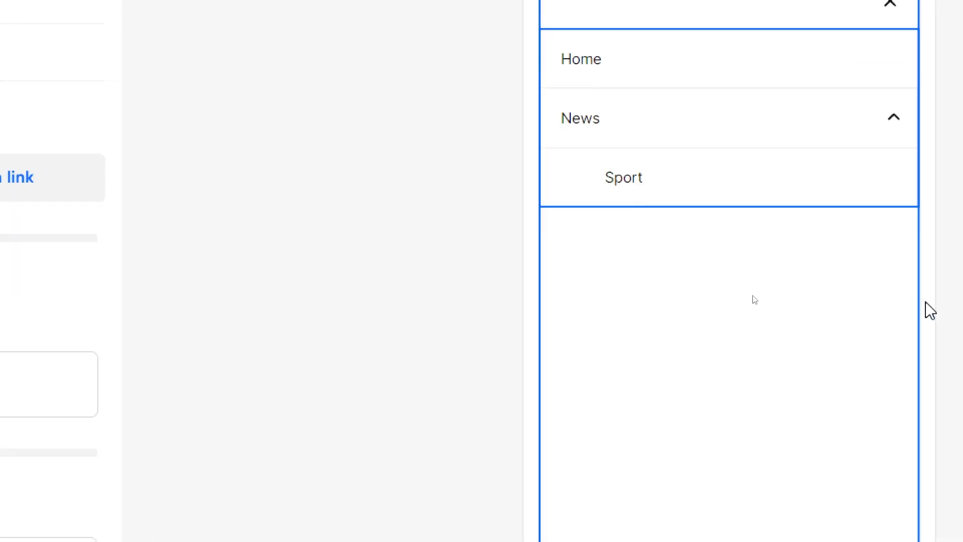
click(329, 404)
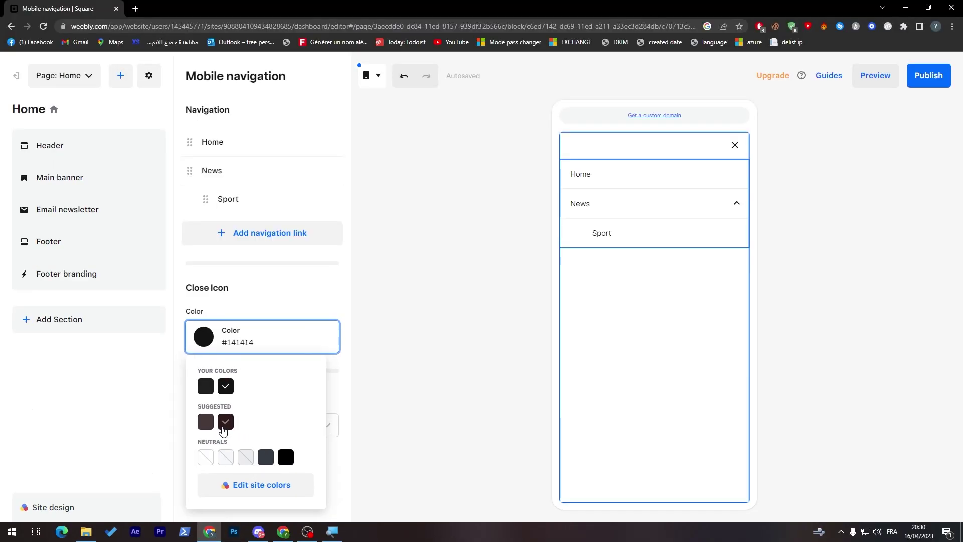
click(381, 517)
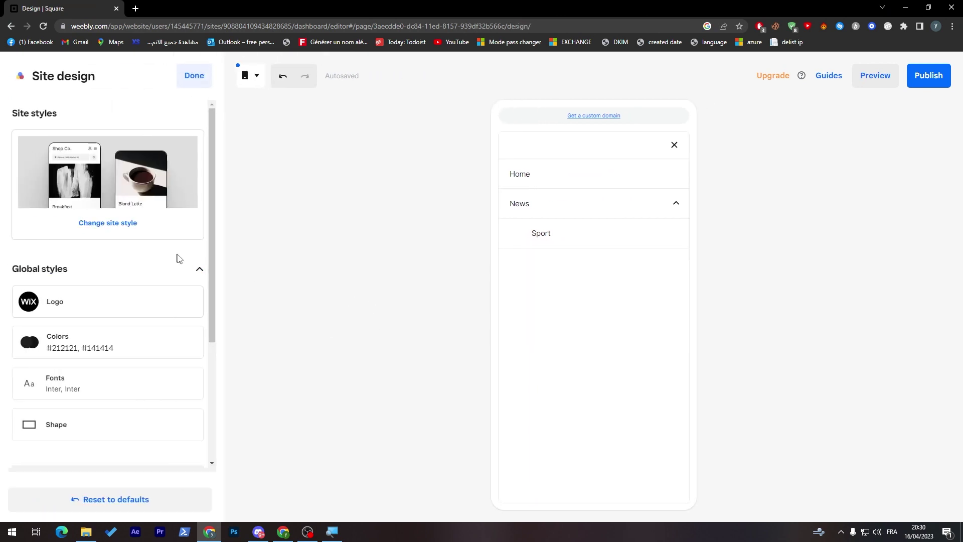
drag(213, 295, 210, 375)
click(64, 232)
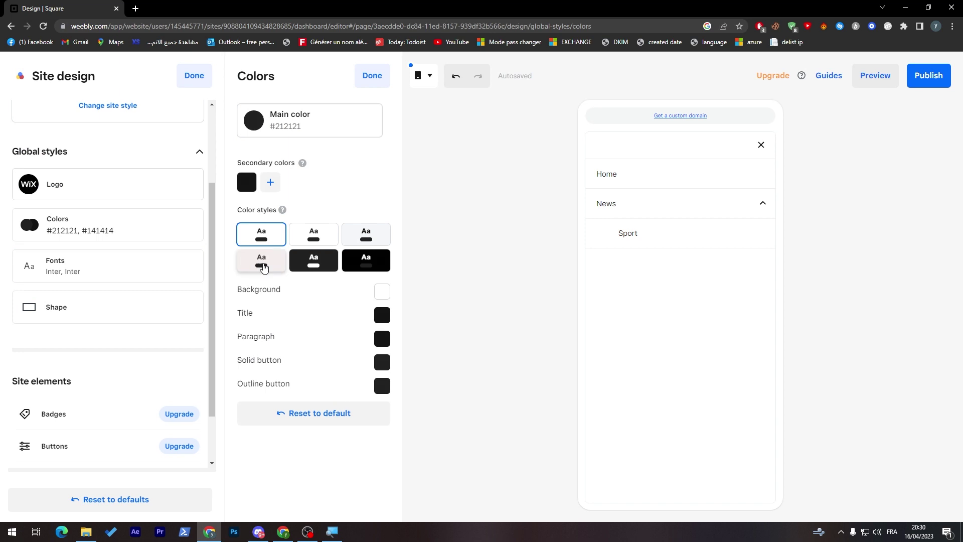
click(314, 236)
click(363, 241)
click(361, 265)
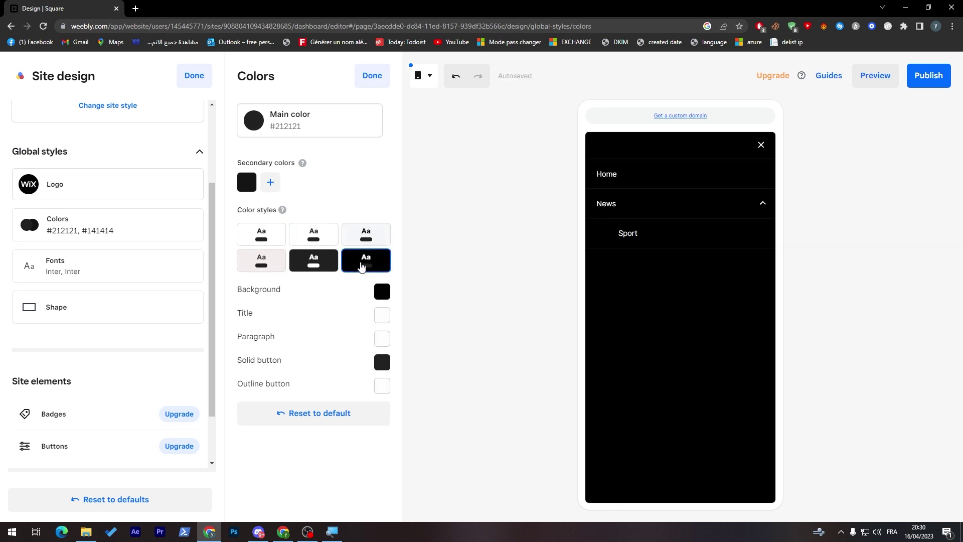
click(311, 262)
click(281, 238)
click(311, 235)
click(274, 240)
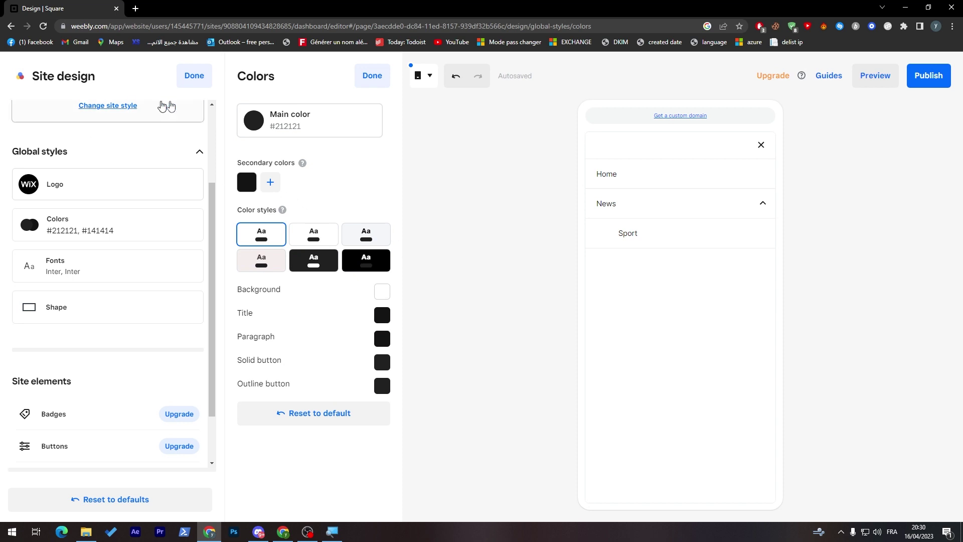
click(384, 78)
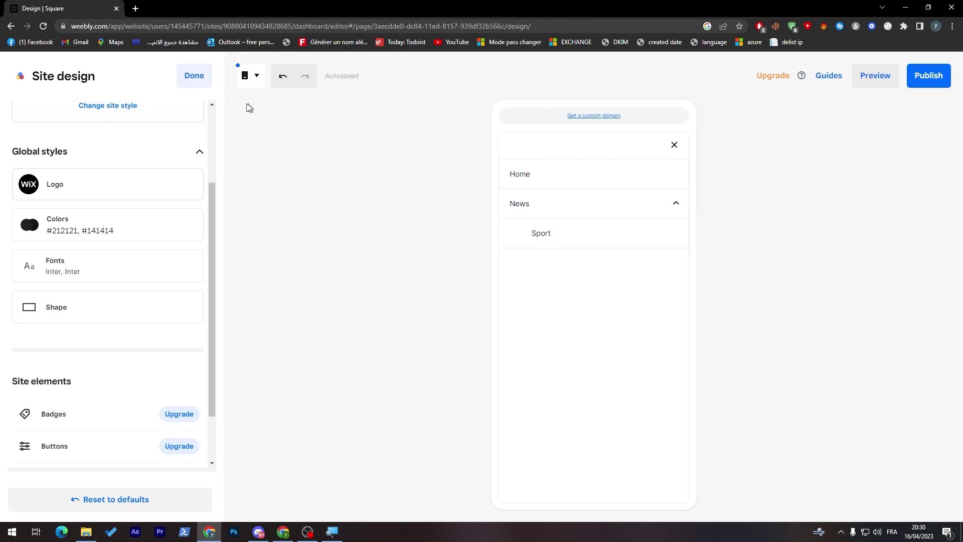
click(201, 76)
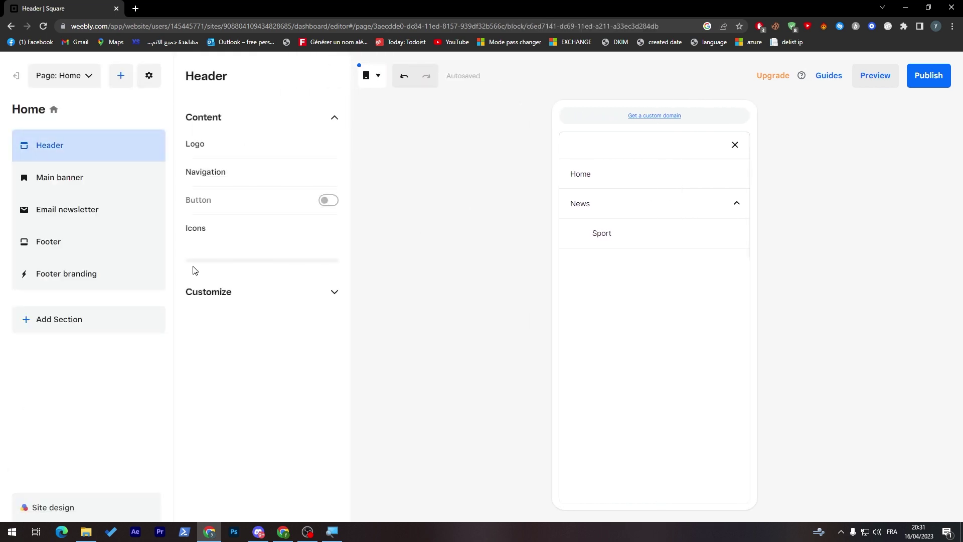
Look through the header's navigation options, icon options and list of navigation links.
click(226, 169)
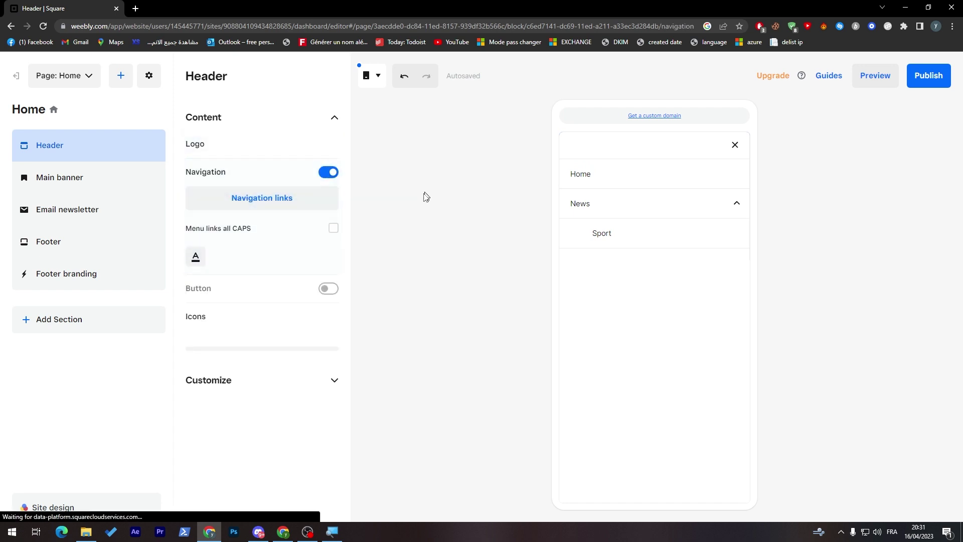
click(255, 320)
click(335, 117)
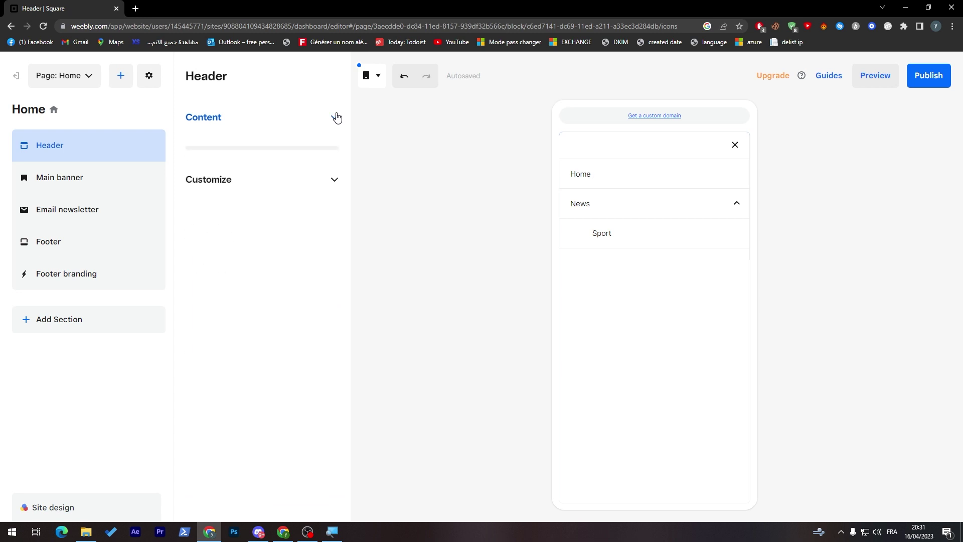
click(326, 118)
click(224, 178)
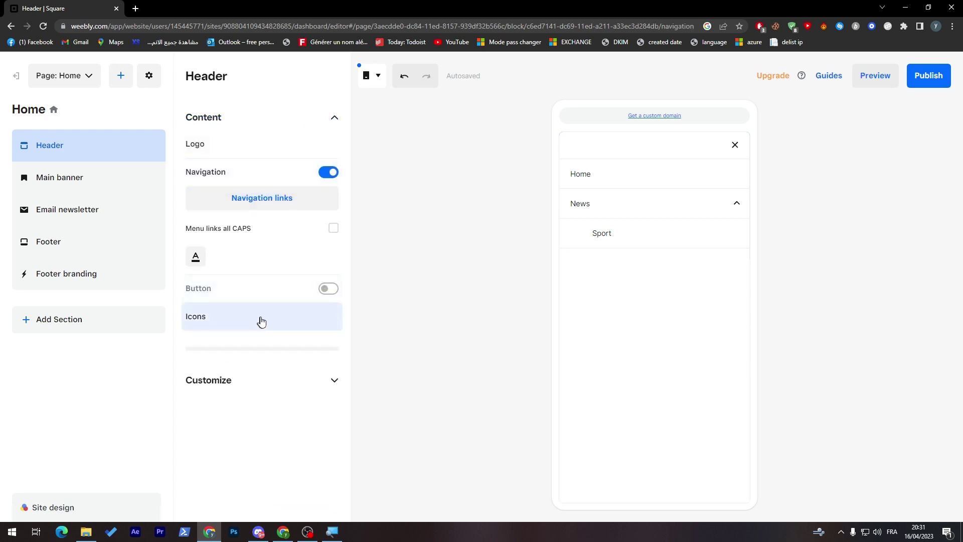
click(291, 210)
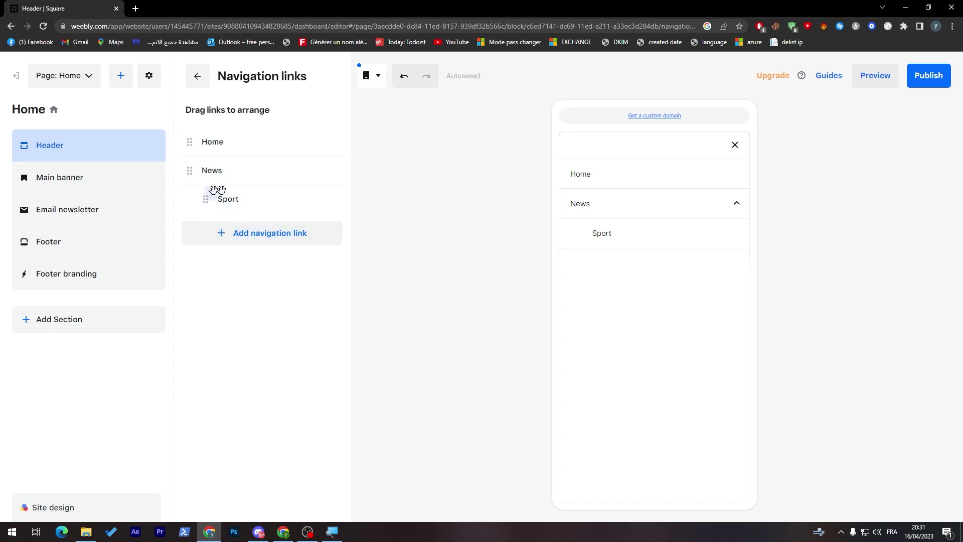
click(197, 76)
Switch on the header Button to add Shop Now, keeping the cart icon enabled.
click(329, 290)
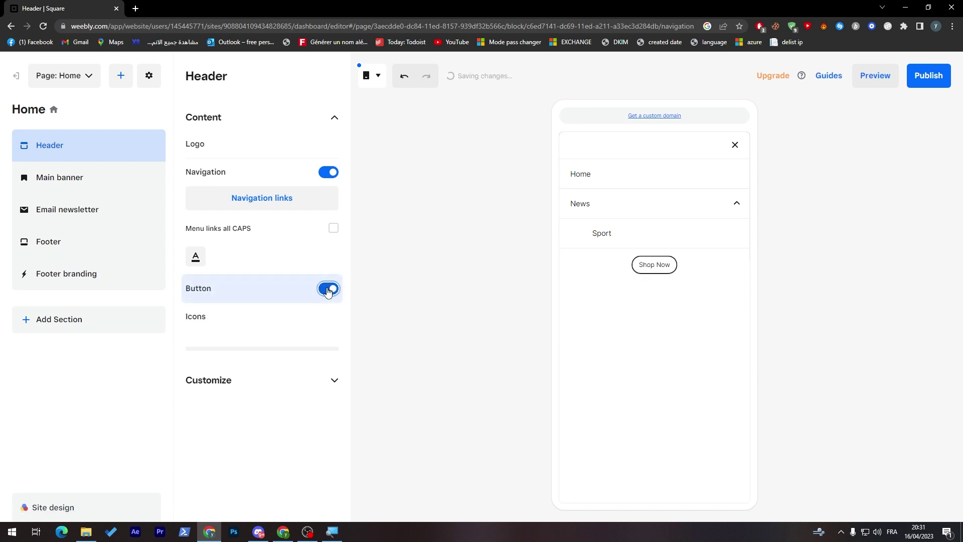
click(244, 329)
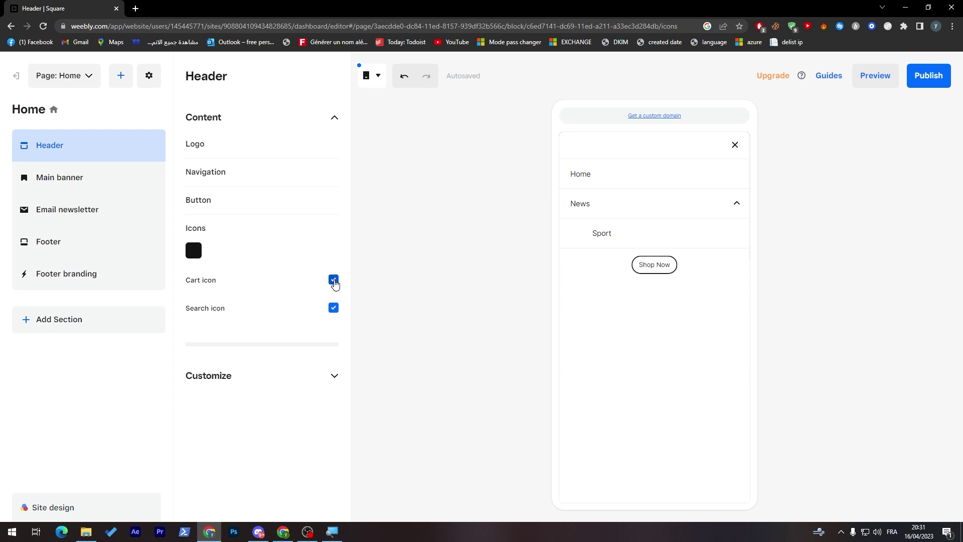
click(333, 280)
click(503, 195)
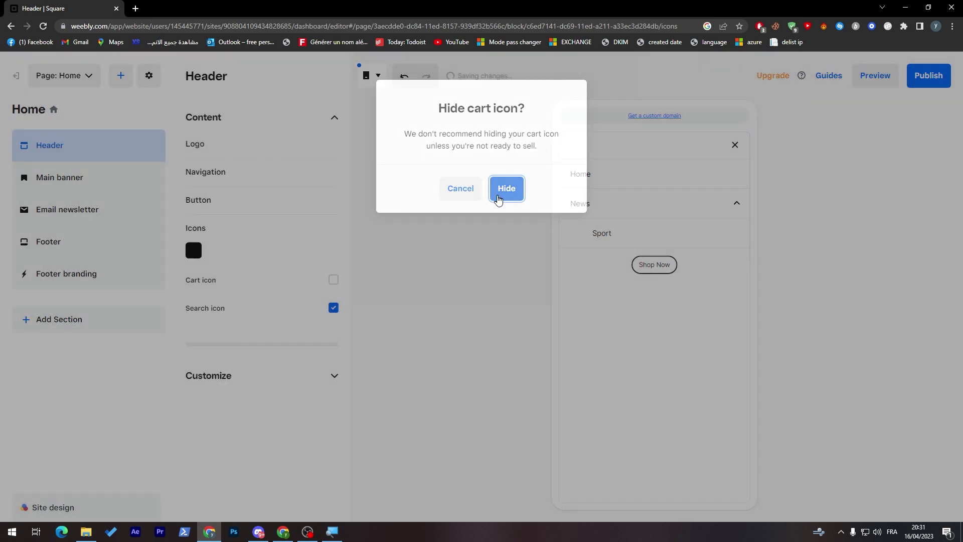
click(333, 280)
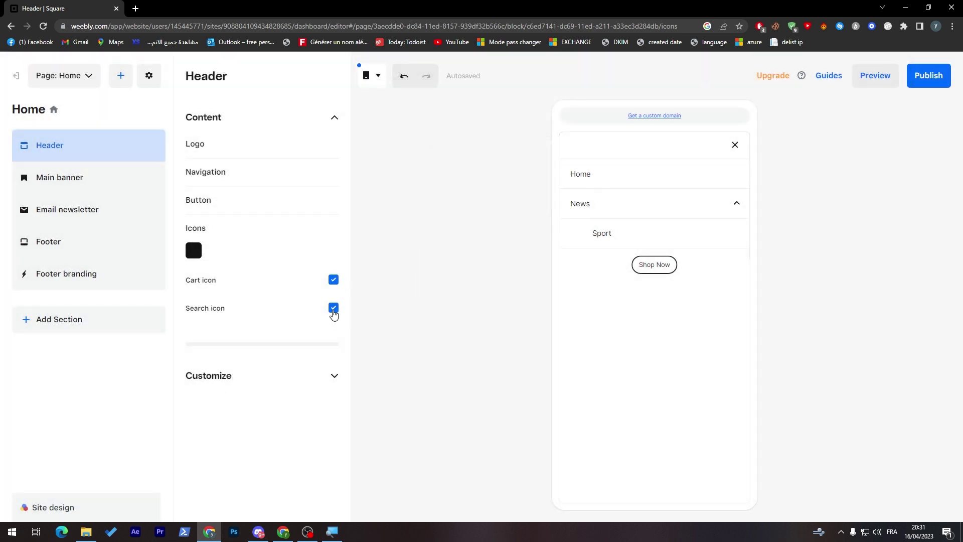
double_click(336, 330)
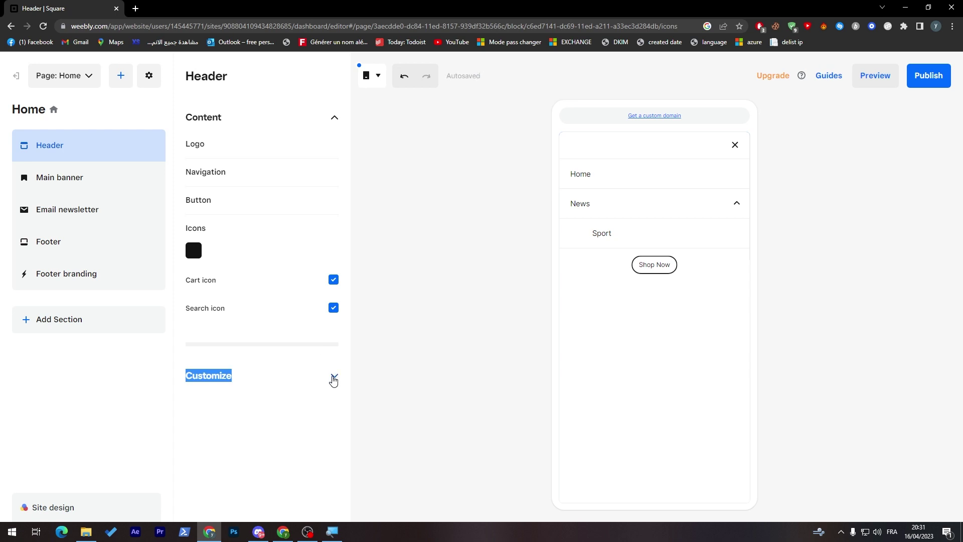
click(333, 376)
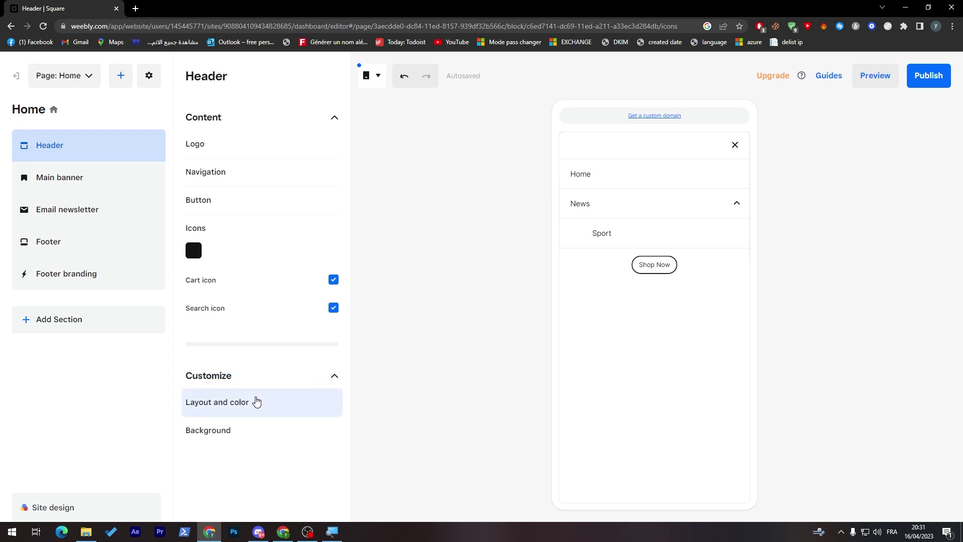
Set the header background type to Image and upload Course app-amico.png from Downloads.
click(209, 430)
click(241, 374)
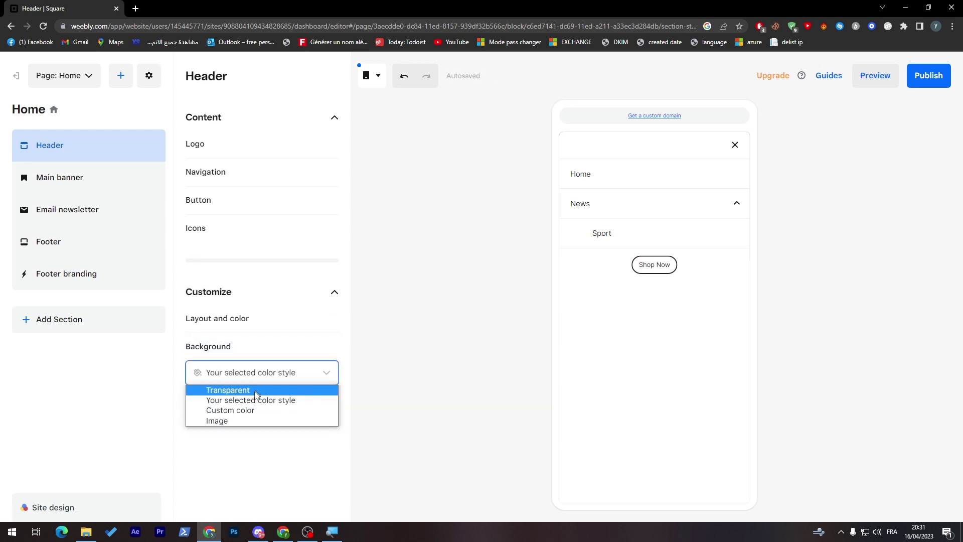
click(237, 419)
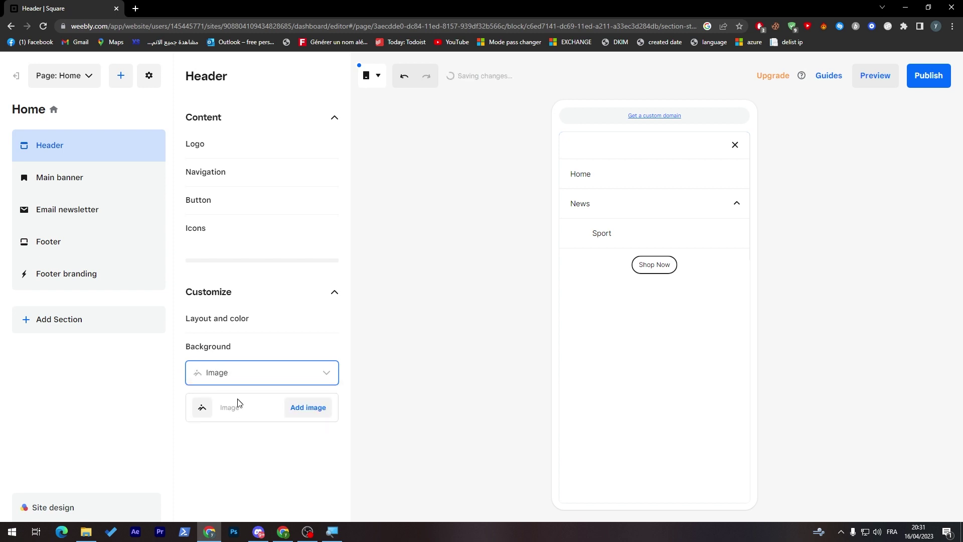
click(297, 416)
click(503, 243)
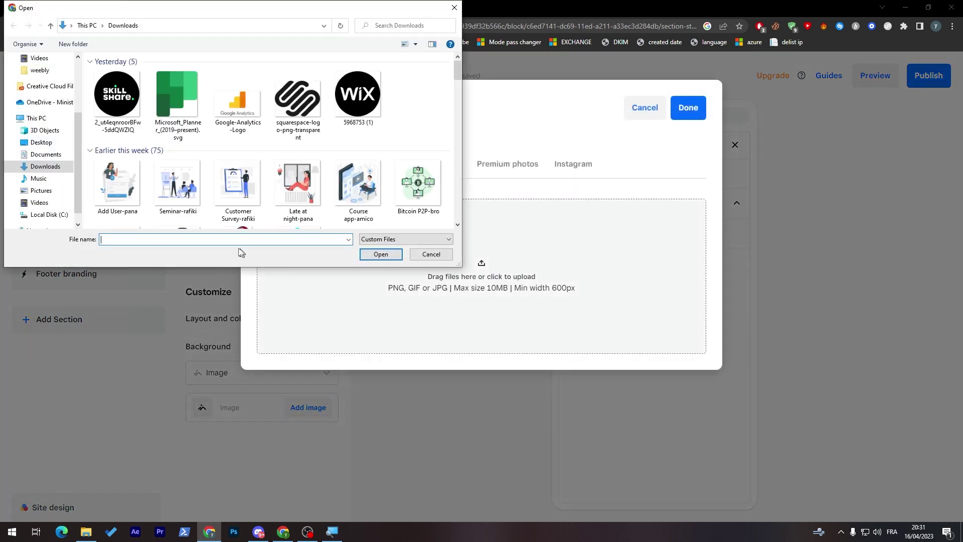
click(176, 96)
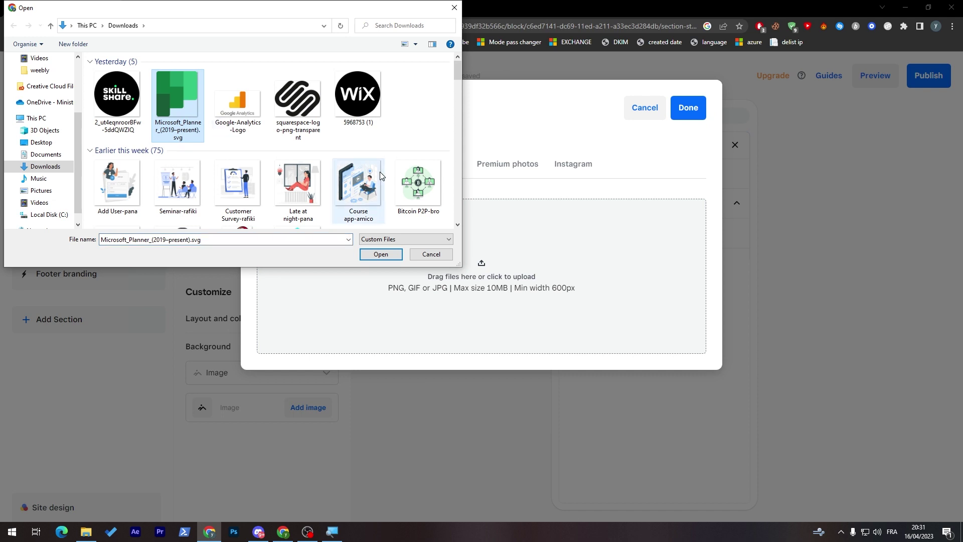
double_click(362, 183)
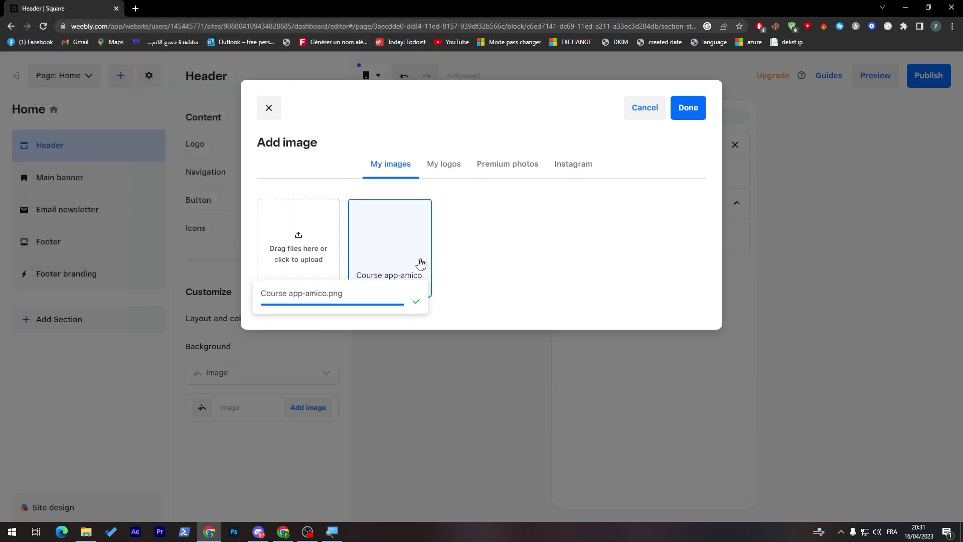
click(688, 108)
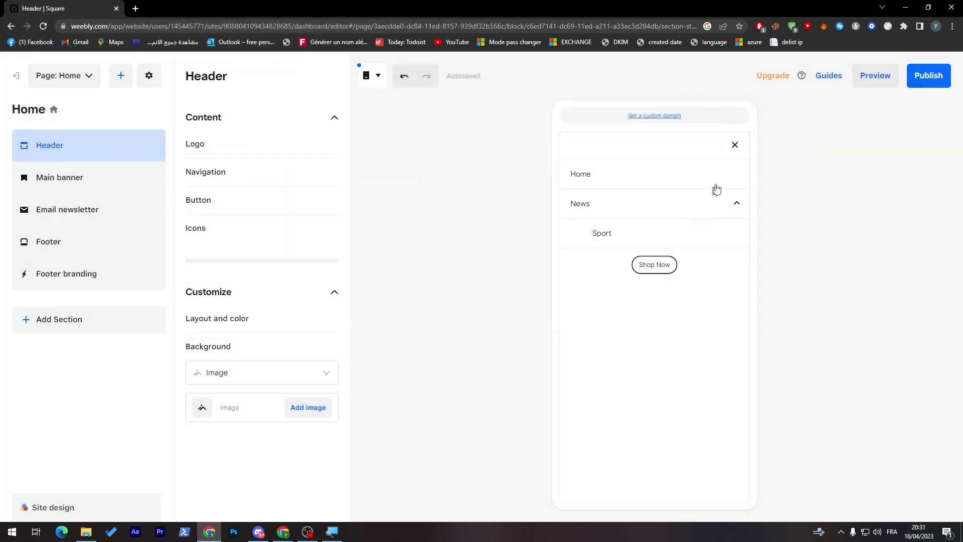
Close the mobile menu preview and select the header section in the preview.
click(736, 146)
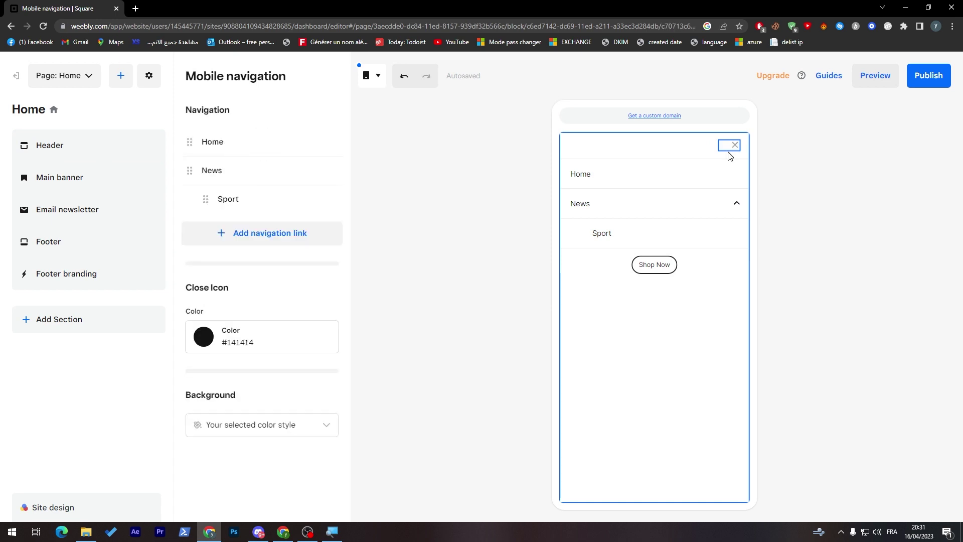
click(738, 150)
click(739, 151)
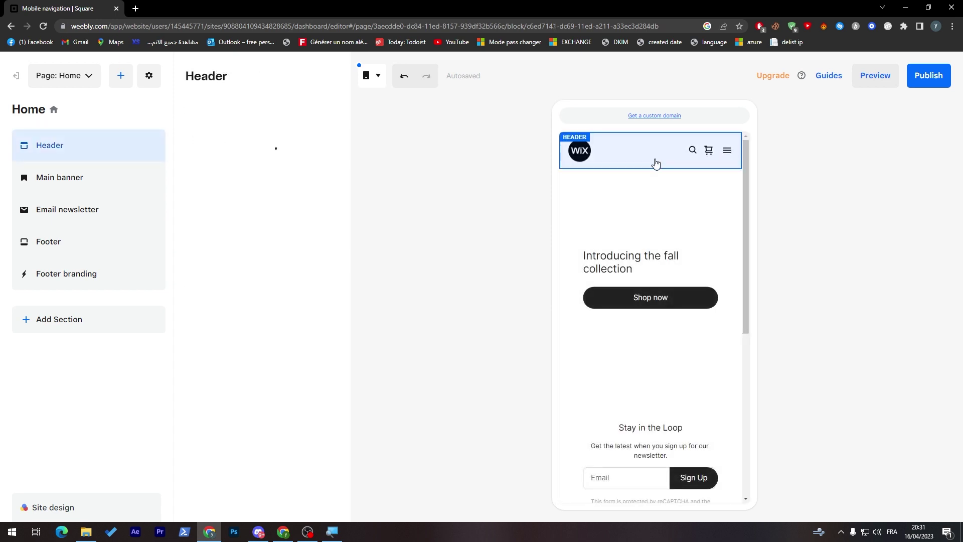
click(730, 153)
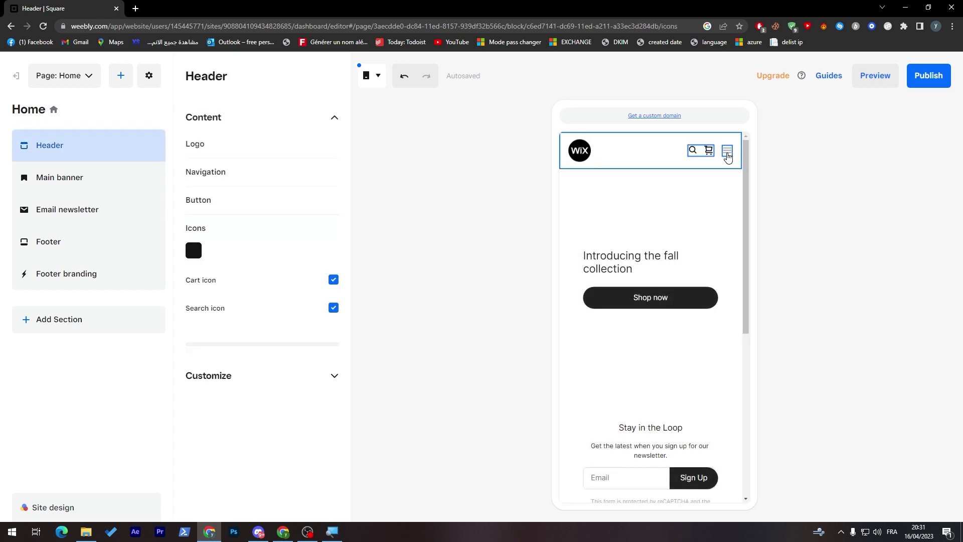
click(727, 157)
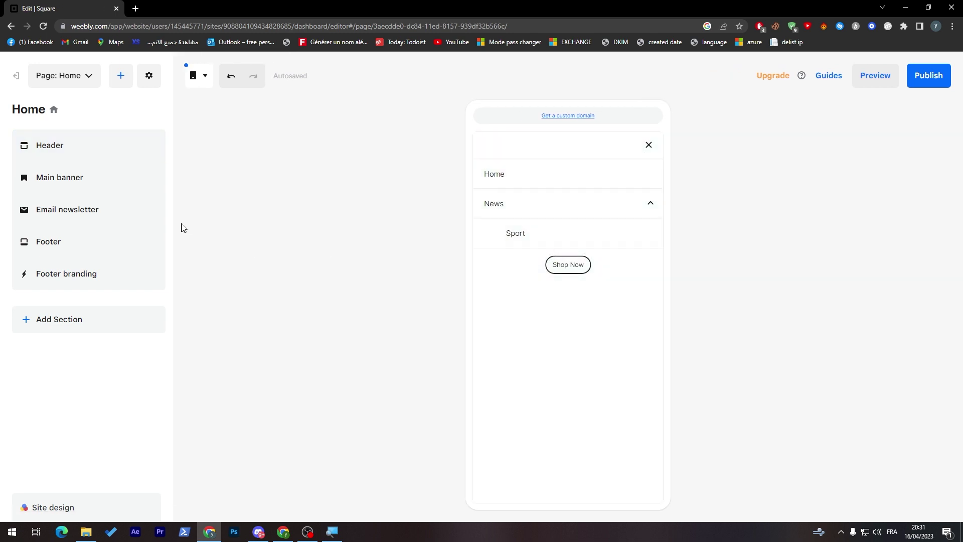
Reopen the header background settings and apply the Course app-amico image.
click(23, 141)
click(250, 299)
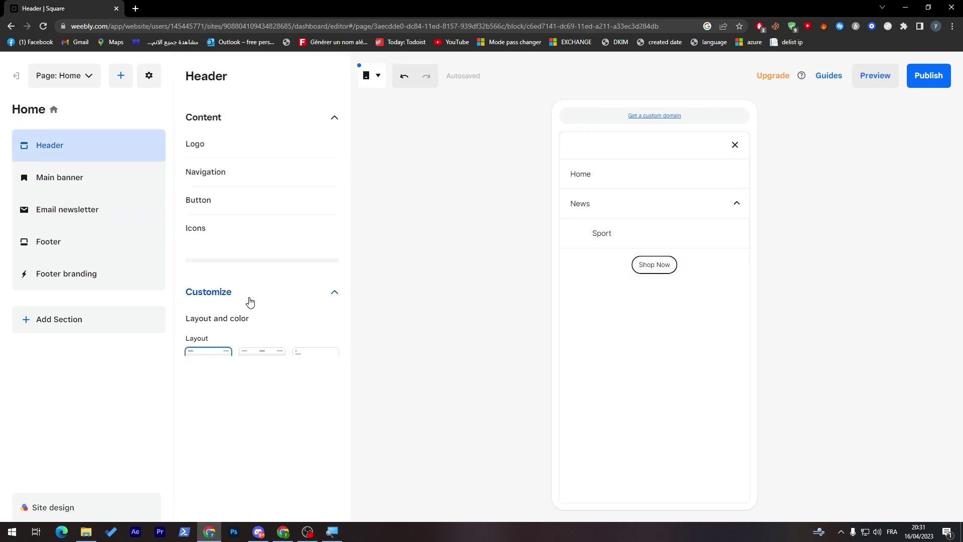
click(250, 300)
click(217, 179)
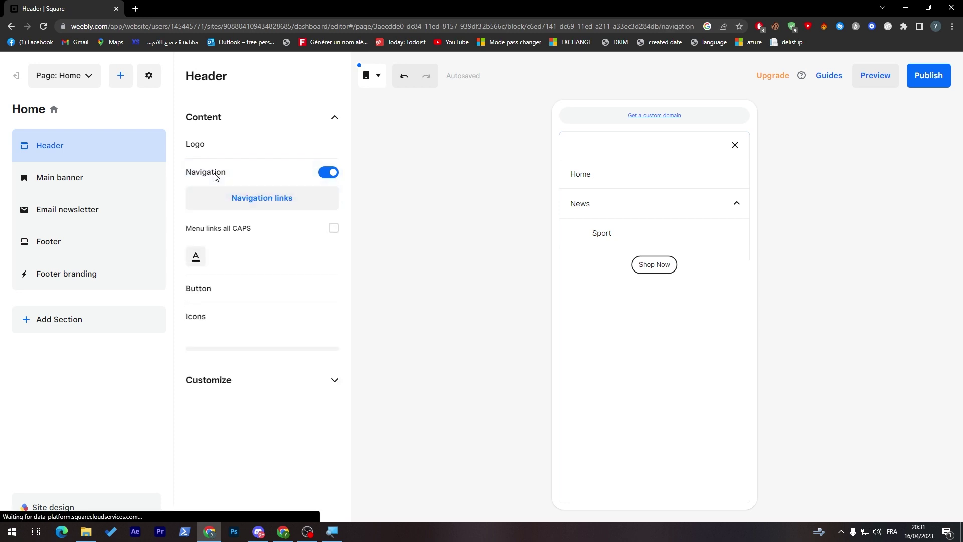
click(244, 385)
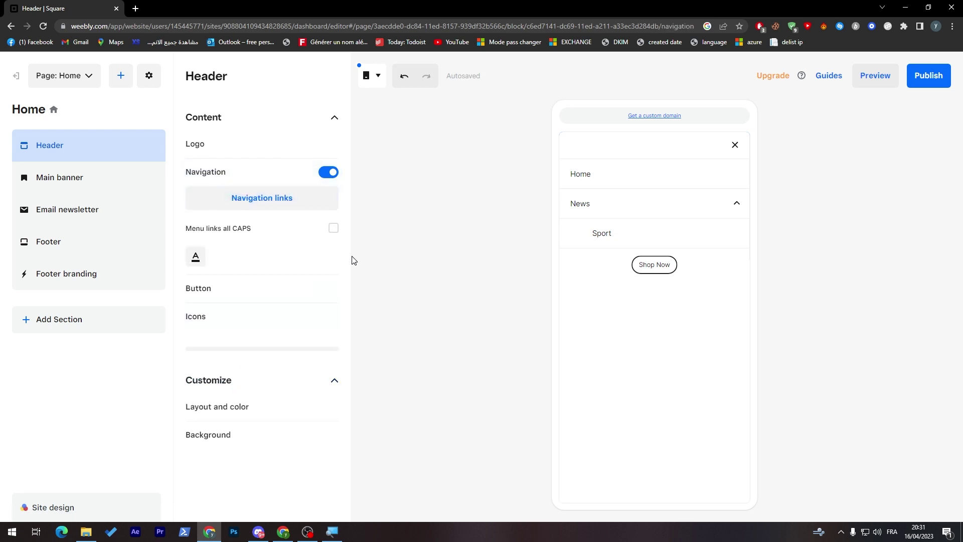
click(250, 431)
click(324, 414)
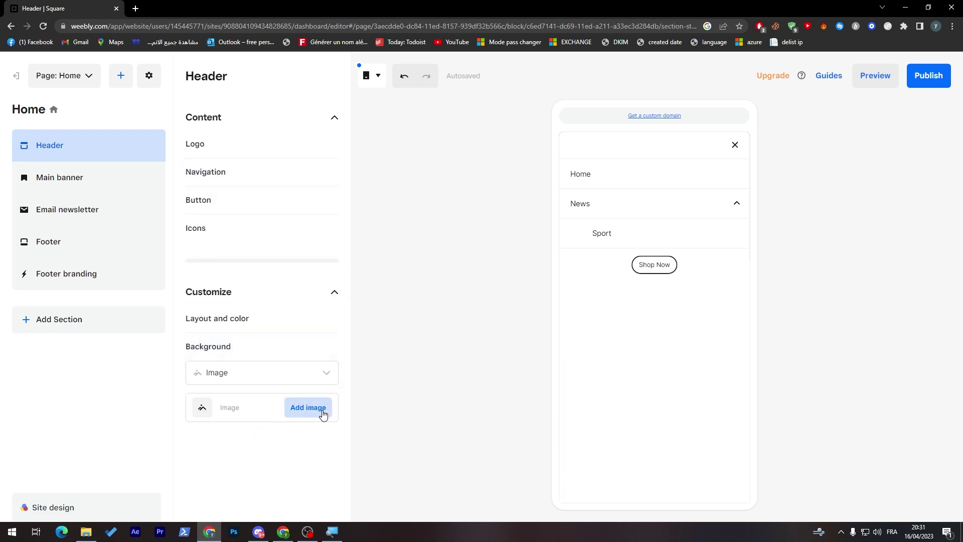
click(416, 257)
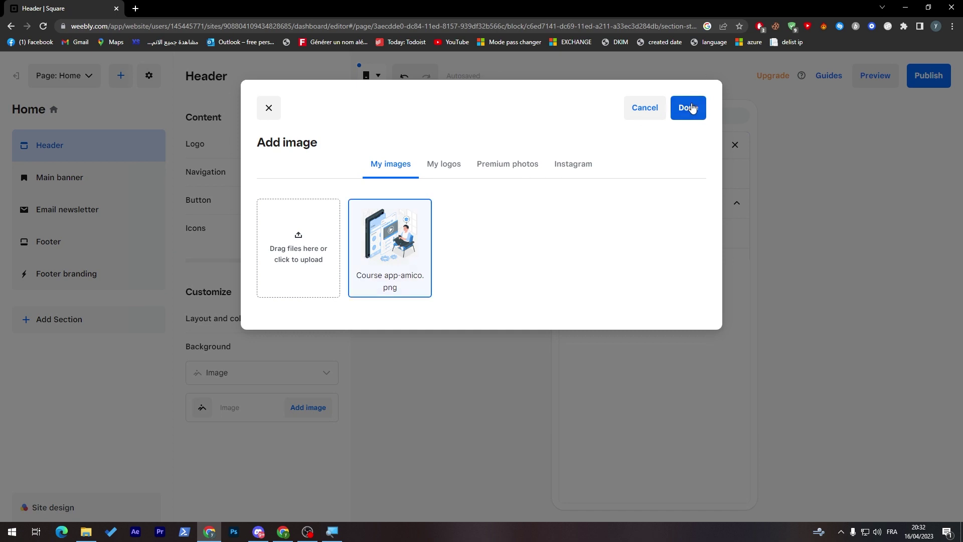
click(691, 108)
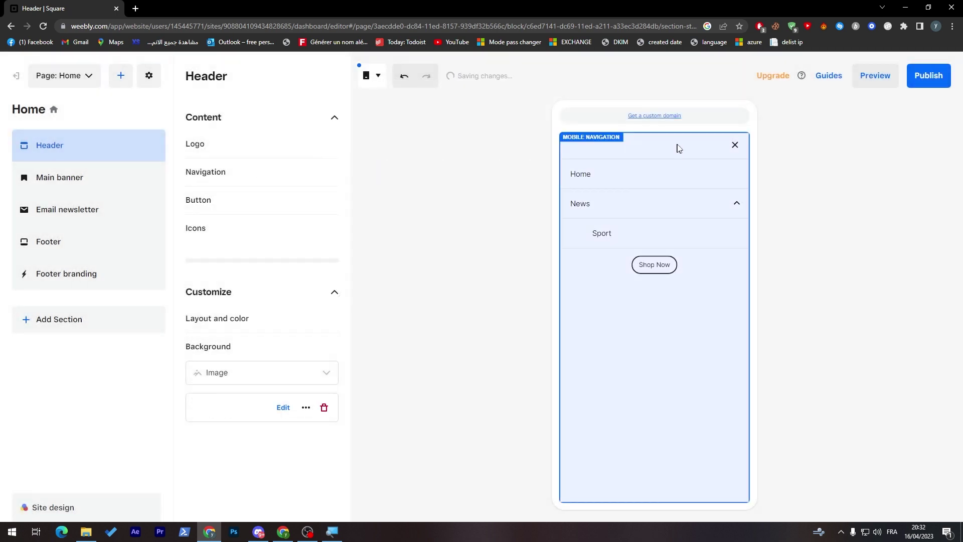
Close the mobile menu preview, visit the Main banner, then return to Header settings.
click(736, 146)
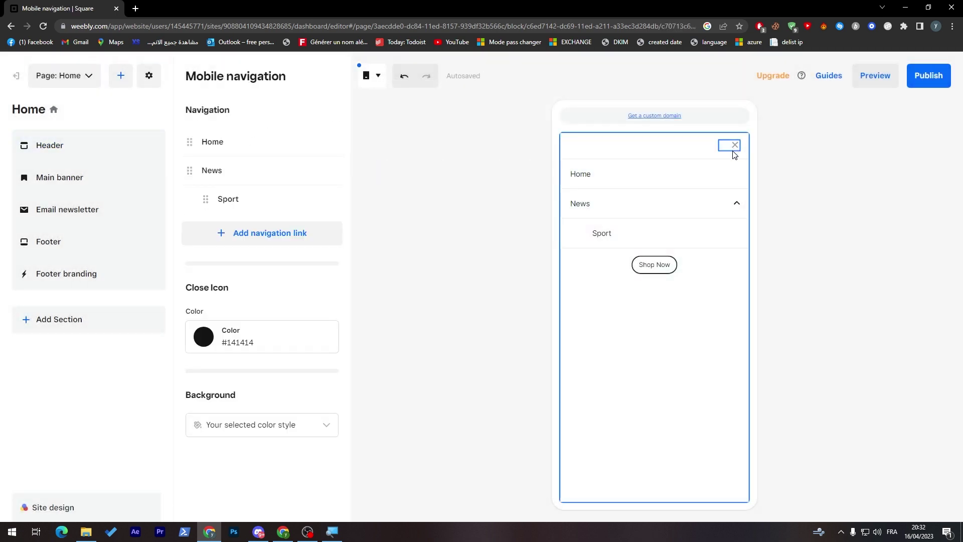
click(734, 146)
click(741, 169)
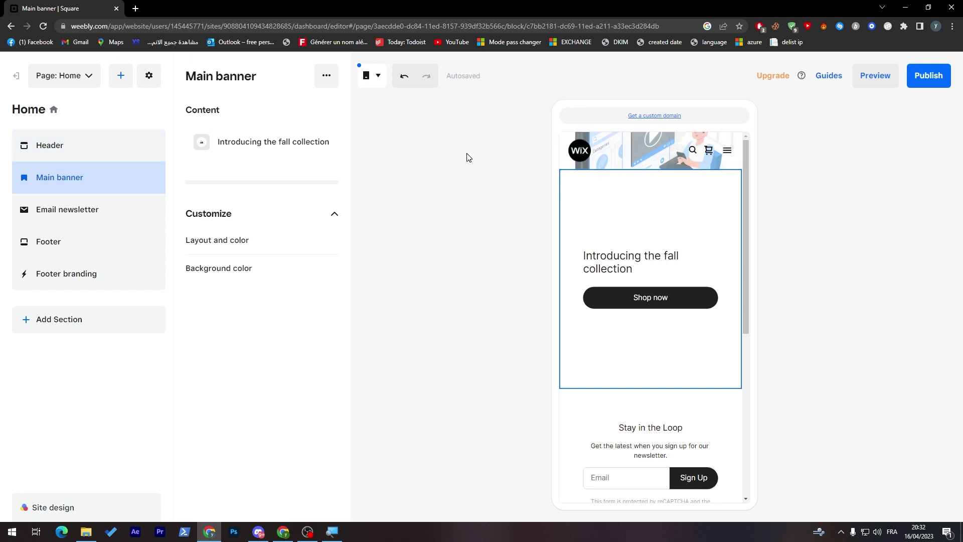
click(94, 146)
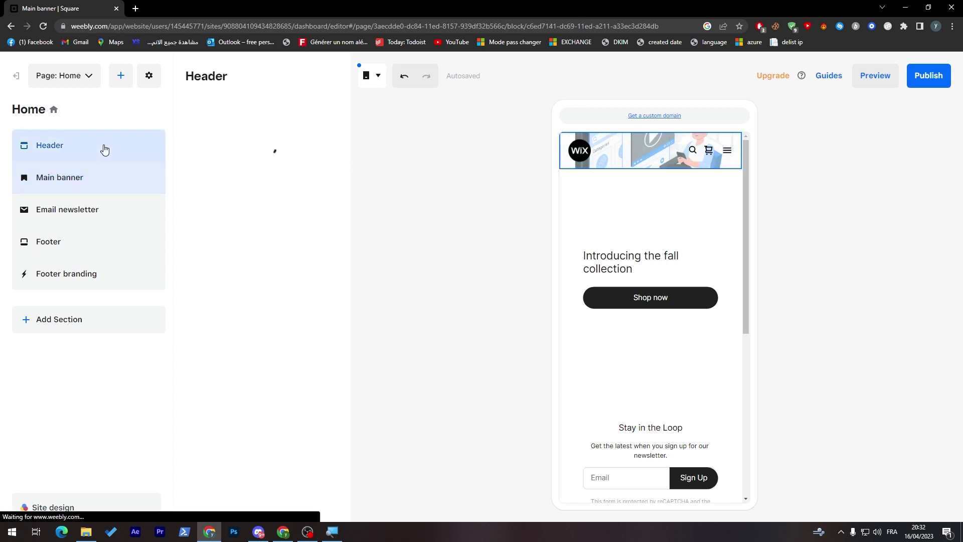